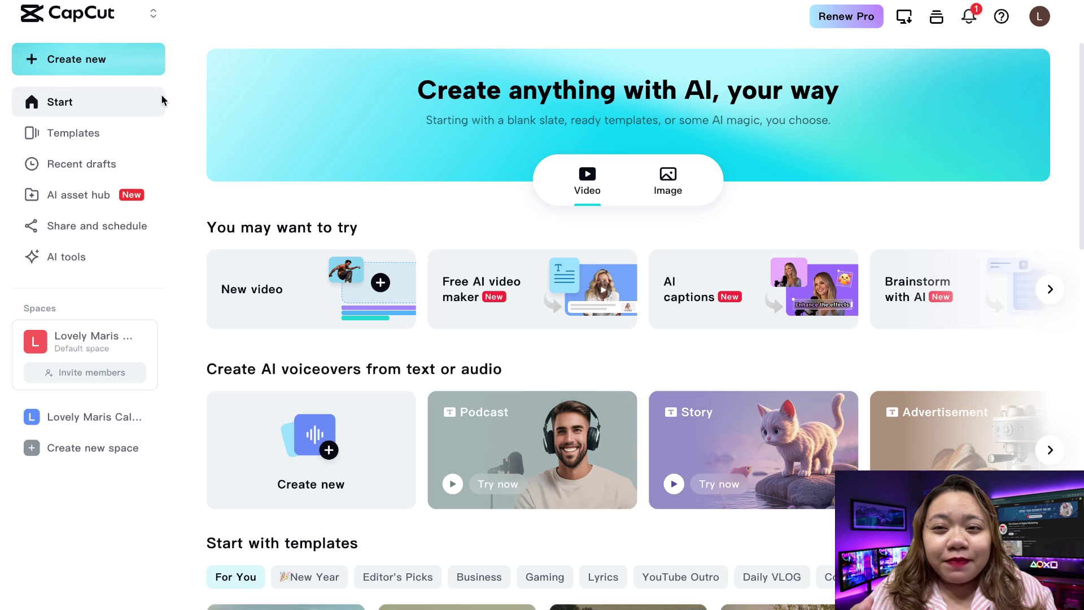
Browse the video templates, preview the nini vlog'93 template, then close the preview.
left_click(95, 133)
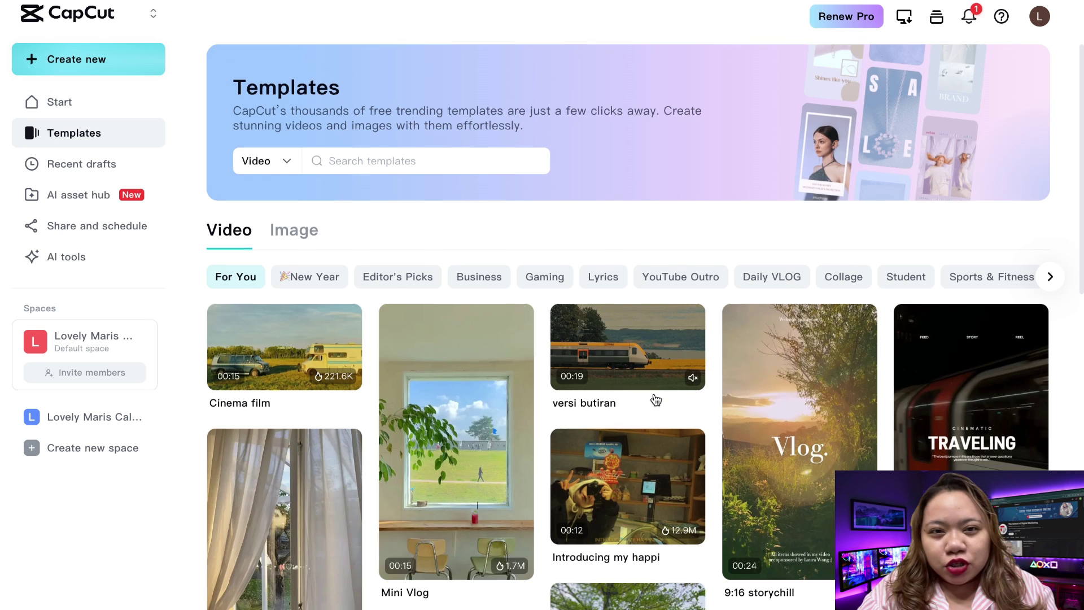
scroll(656, 399, "down", 3)
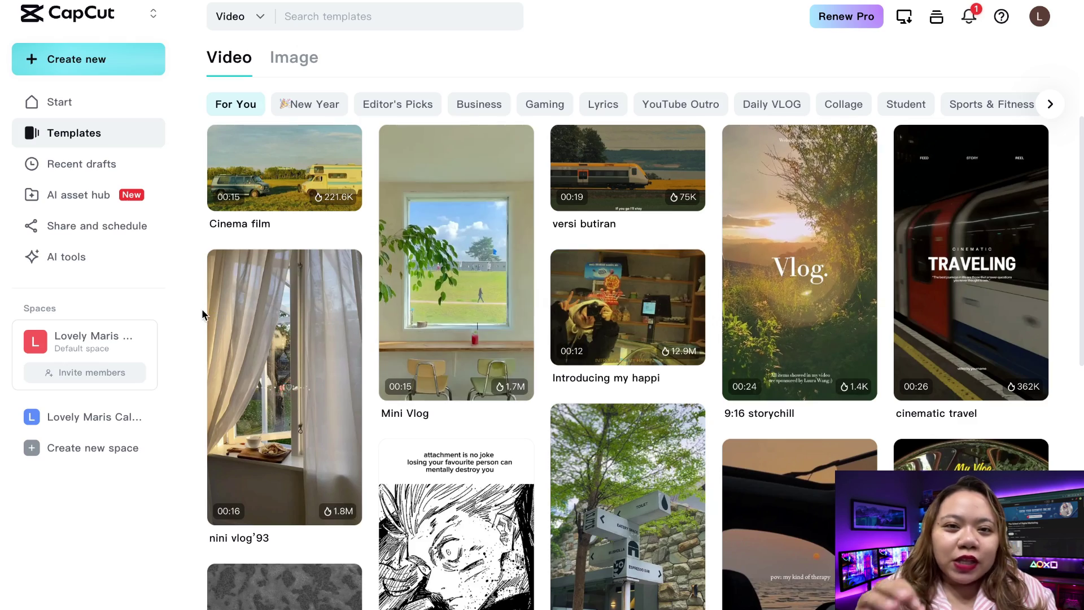
left_click(248, 339)
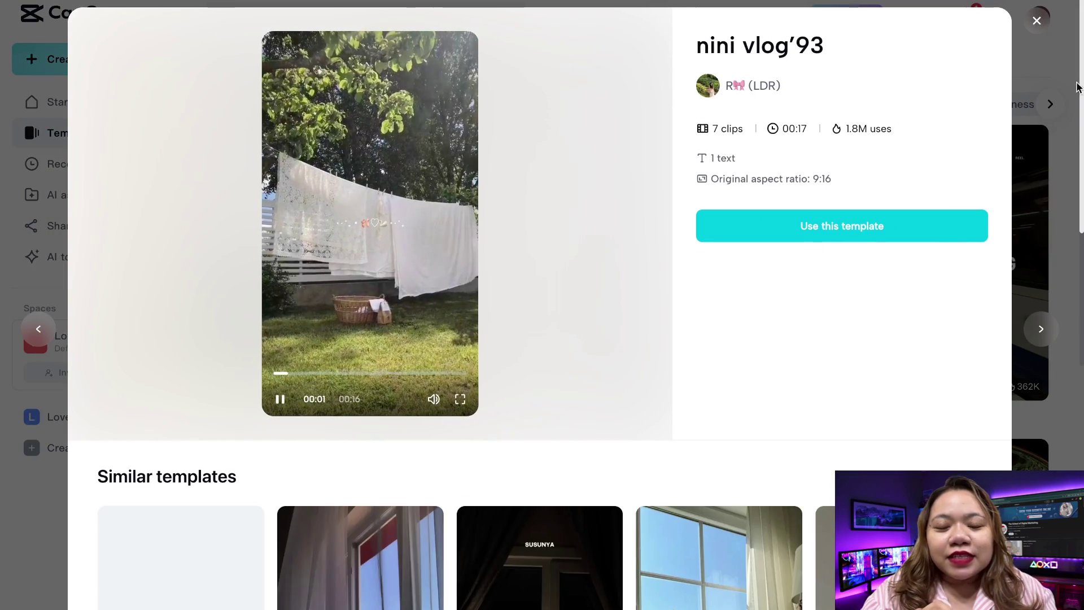
left_click(1038, 22)
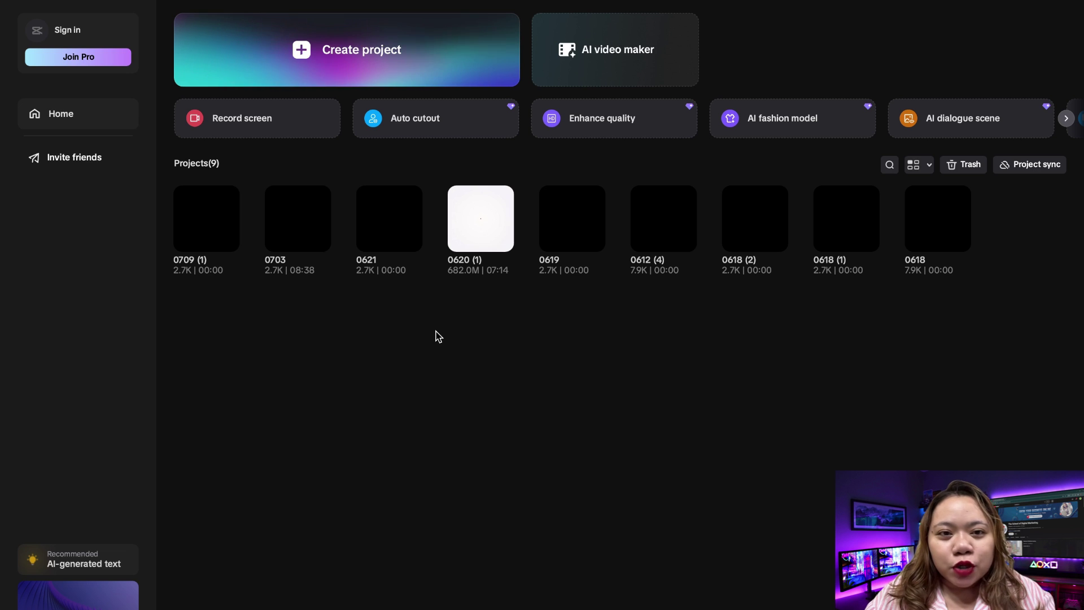
Create a new blank project named 0709 at 30.00fps.
left_click(68, 30)
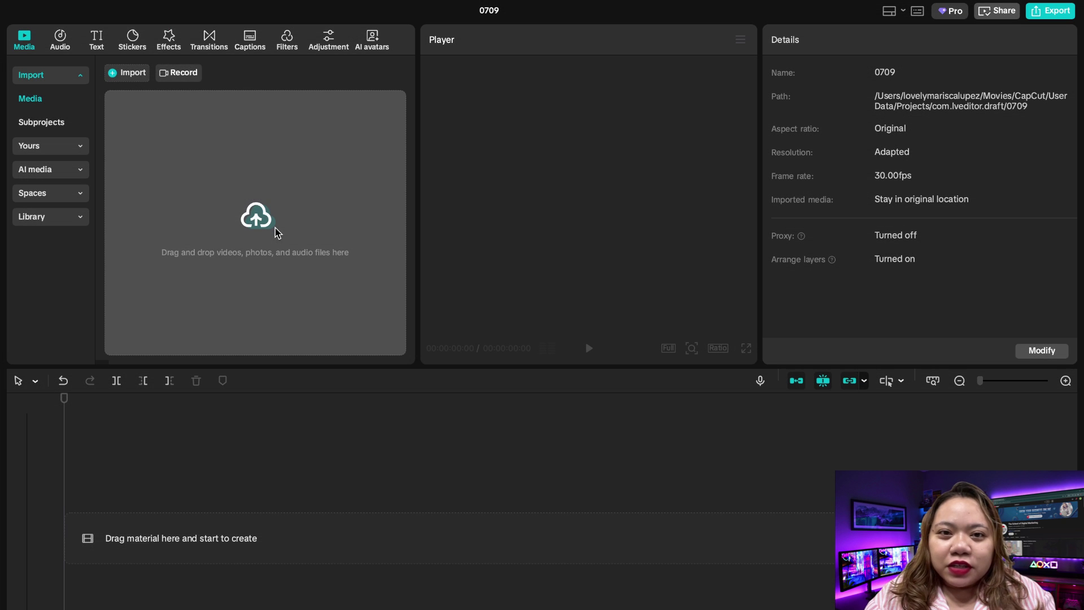
Import the nine video clips and place them all on the timeline.
left_click(256, 216)
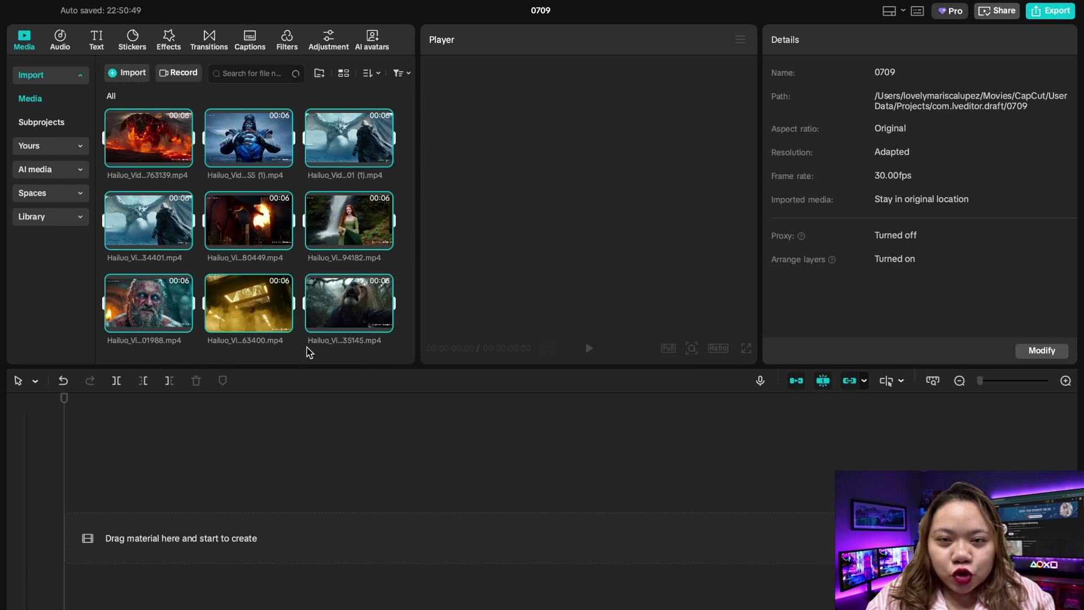
left_click_drag(261, 273, 247, 501)
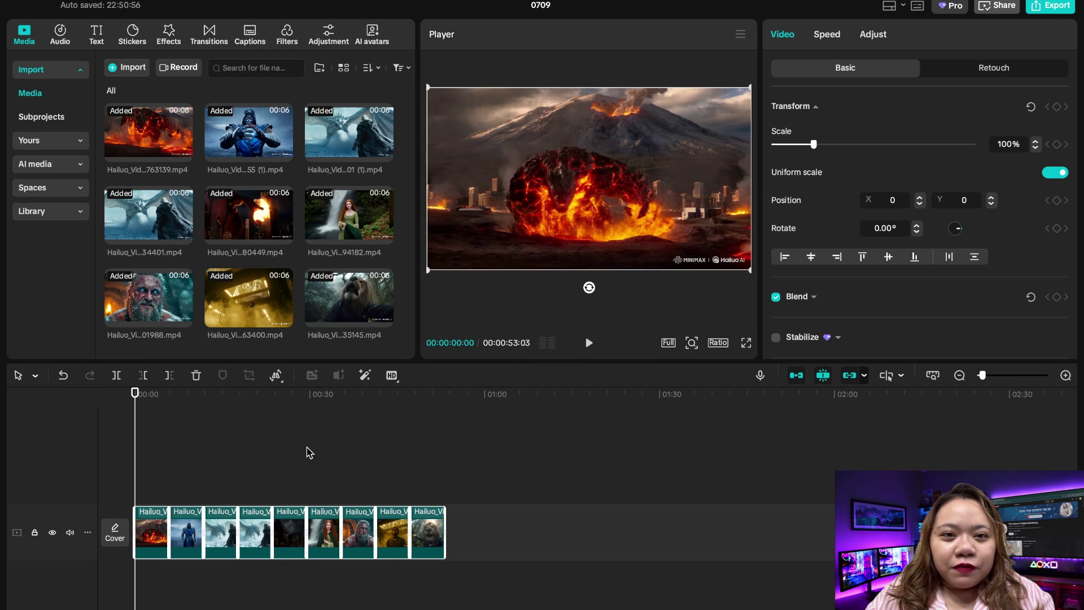
left_click(154, 429)
scroll(259, 446, "up", 2)
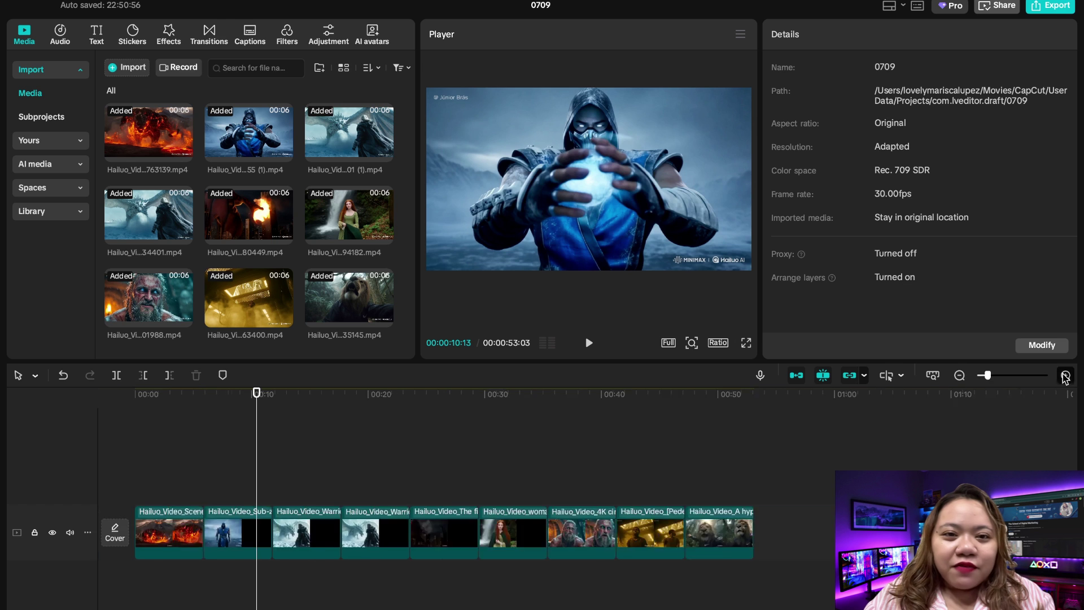
scroll(1013, 400, "up", 3)
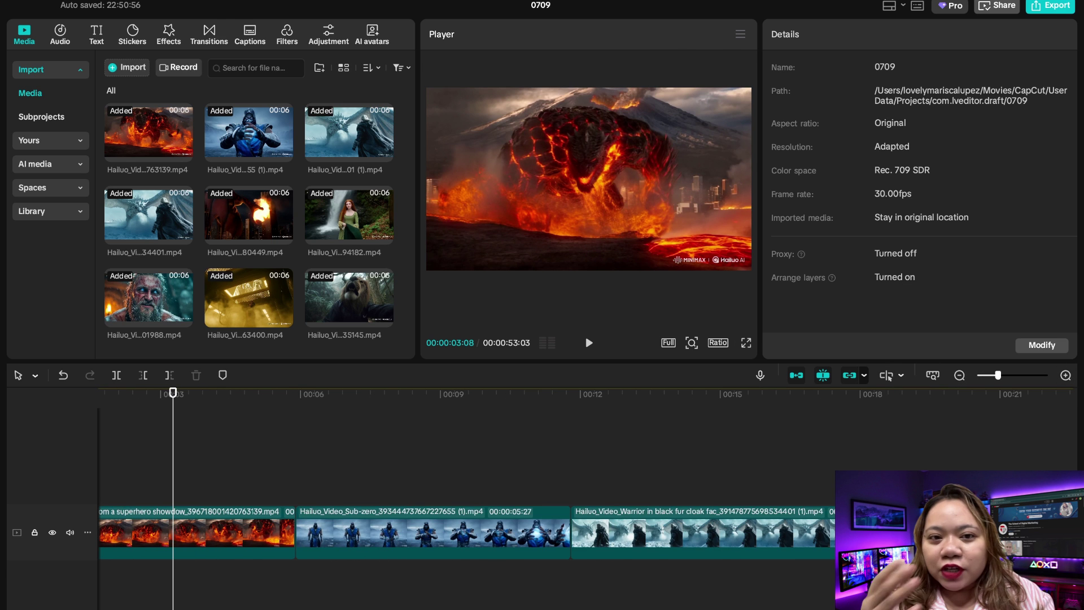
scroll(1013, 400, "down", 5)
left_click(1066, 376)
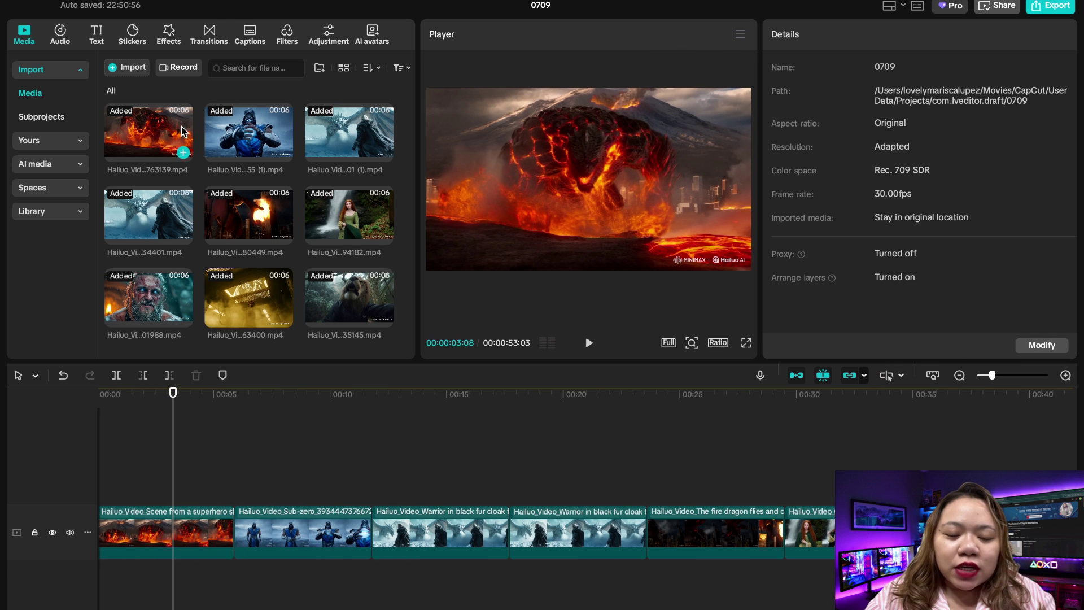
Browse the audio, text and sticker libraries.
left_click(60, 34)
left_click_drag(418, 263, 432, 264)
left_click(96, 34)
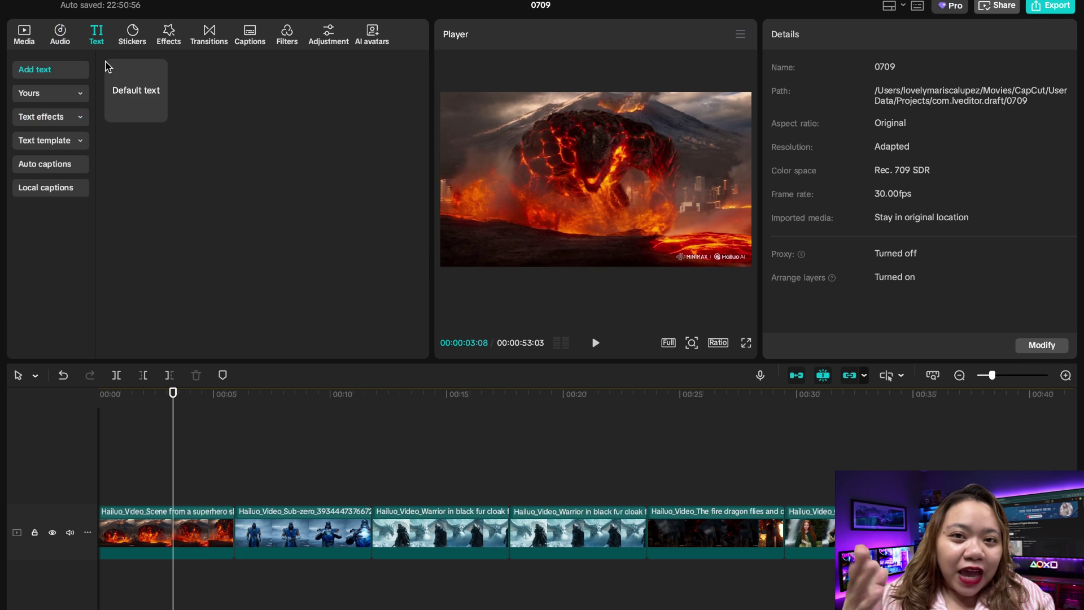
left_click(132, 34)
scroll(315, 226, "down", 2)
scroll(315, 226, "down", 1)
Apply Cross Split, Faulty Signal and Tape Dropouts effects to the first three clips.
left_click(168, 34)
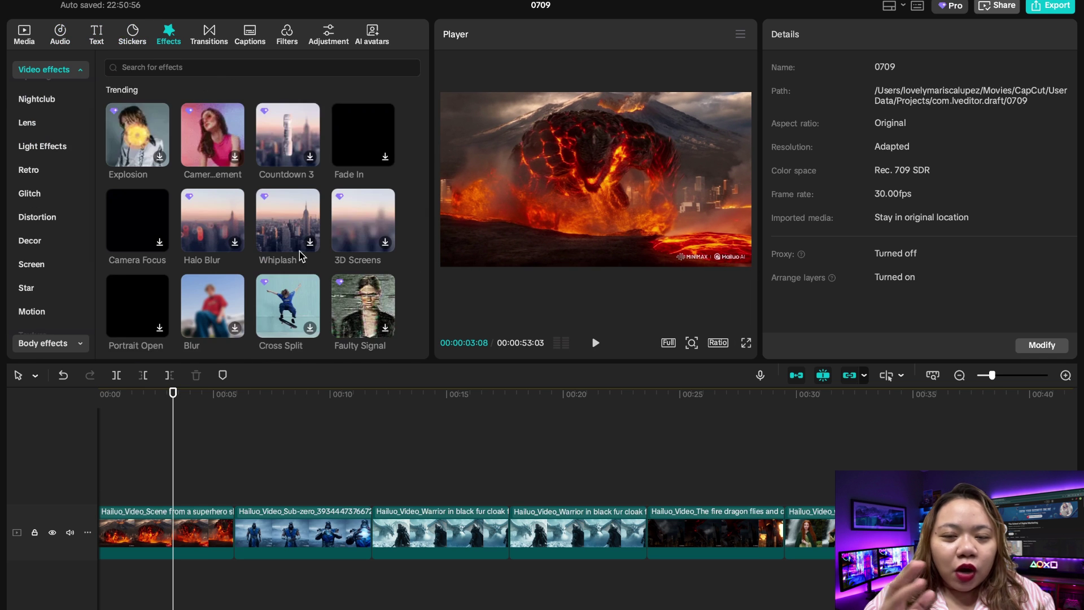
scroll(288, 225, "down", 2)
left_click_drag(288, 243, 169, 531)
left_click_drag(363, 243, 304, 531)
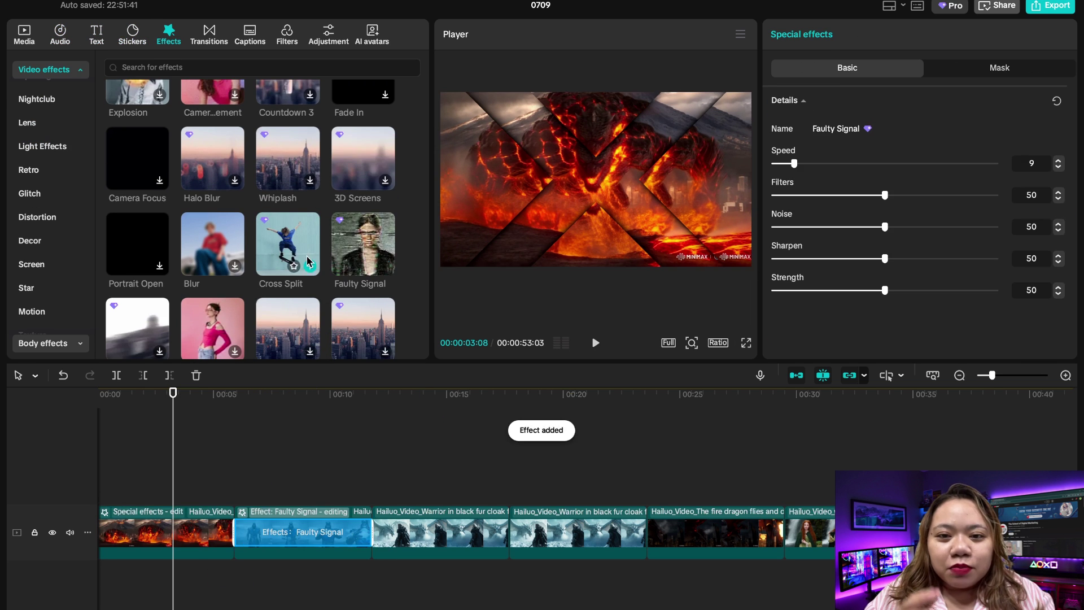
scroll(288, 226, "down", 5)
left_click_drag(212, 299, 489, 532)
Drag filters onto the clips, including Sea Blue on the fourth clip.
left_click(287, 34)
left_click_drag(135, 134, 237, 571)
left_click_drag(230, 199, 307, 570)
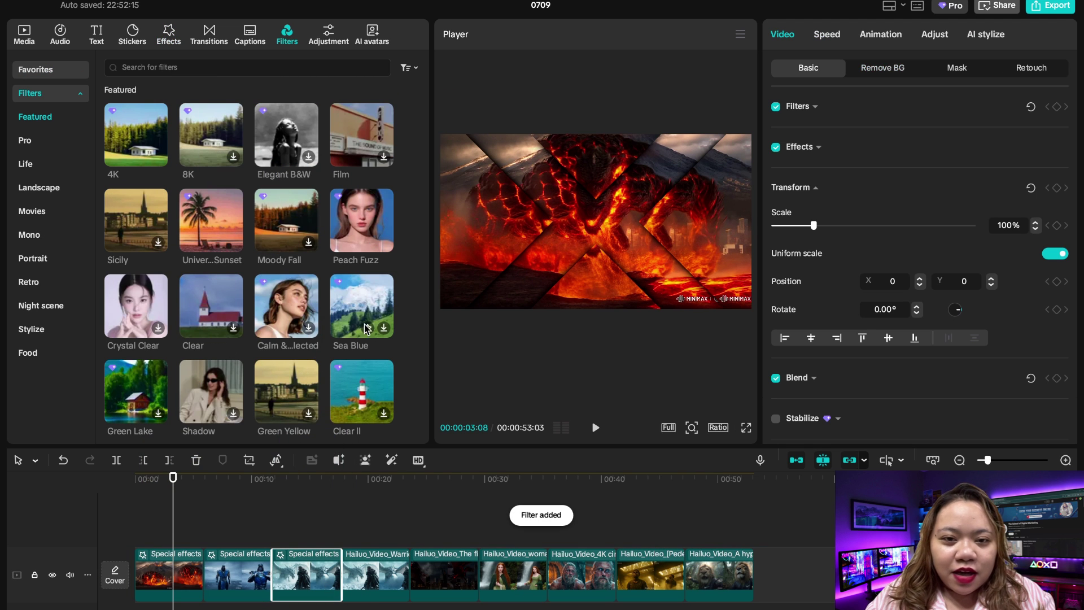
left_click_drag(366, 329, 376, 570)
left_click(331, 34)
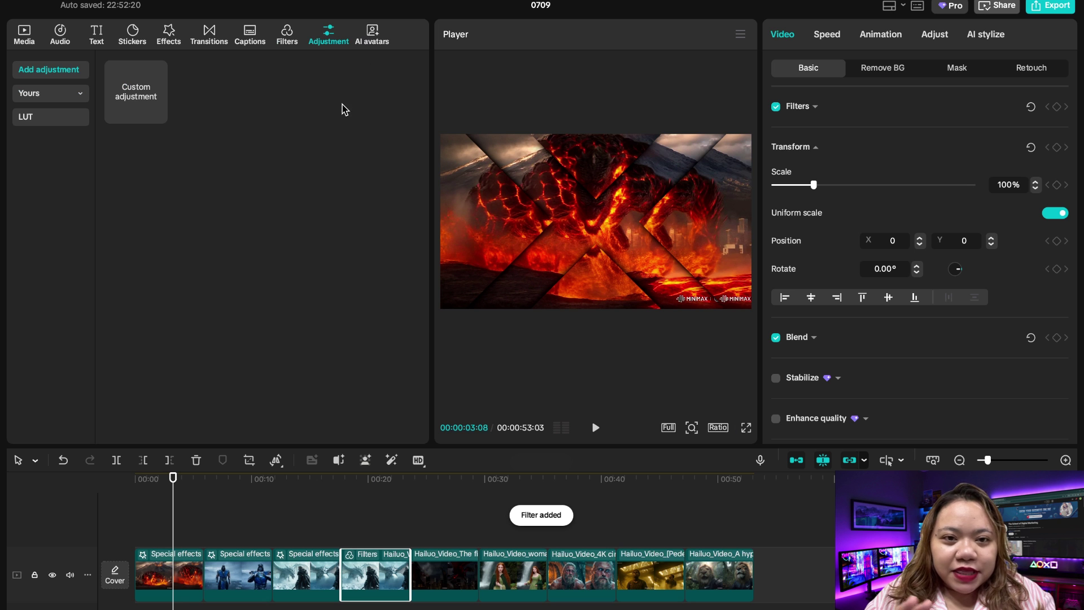
Attempt an export, review the required Pro features list, and go back to editing.
left_click(371, 34)
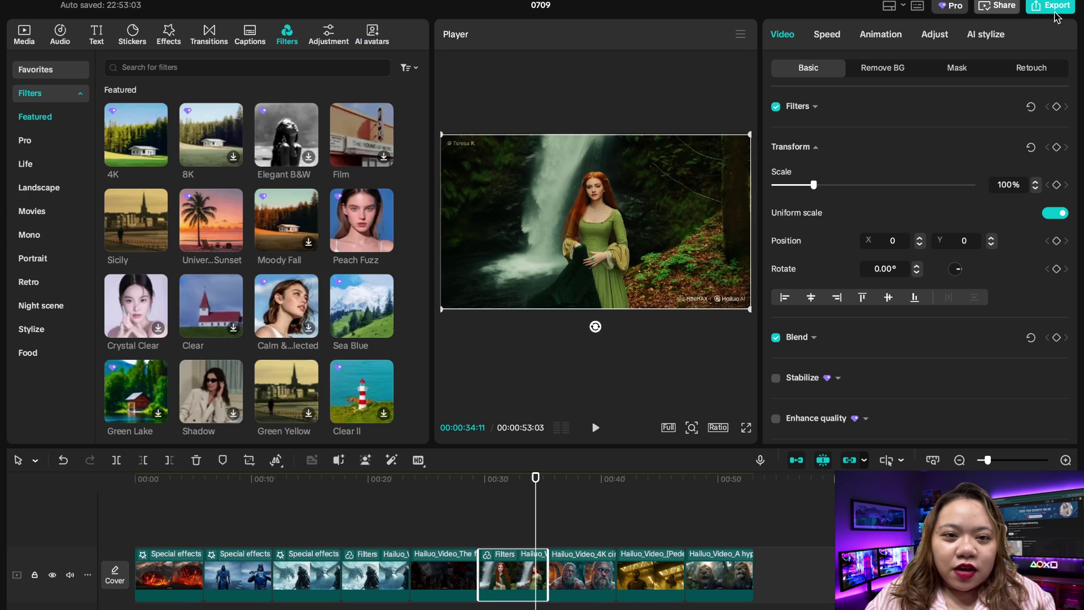
key("ctrl+e")
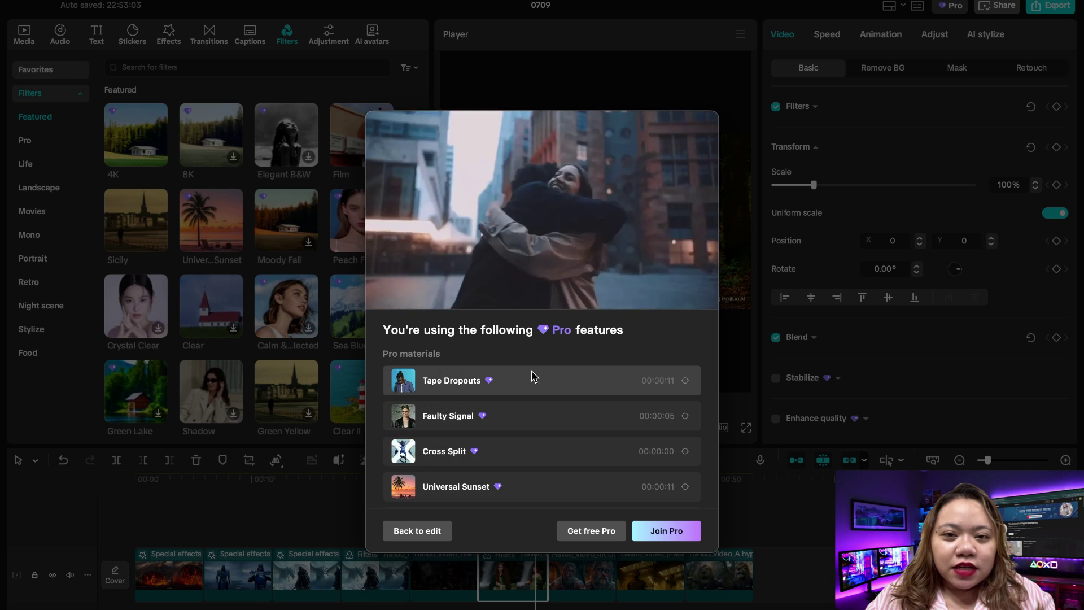
scroll(537, 479, "down", 3)
scroll(537, 479, "up", 3)
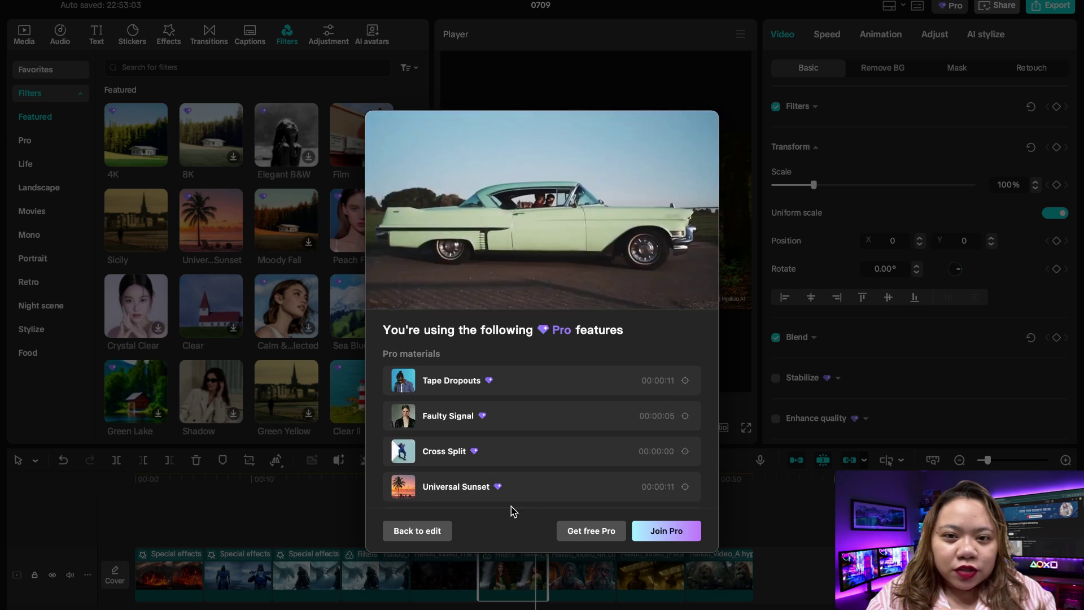
scroll(537, 479, "down", 3)
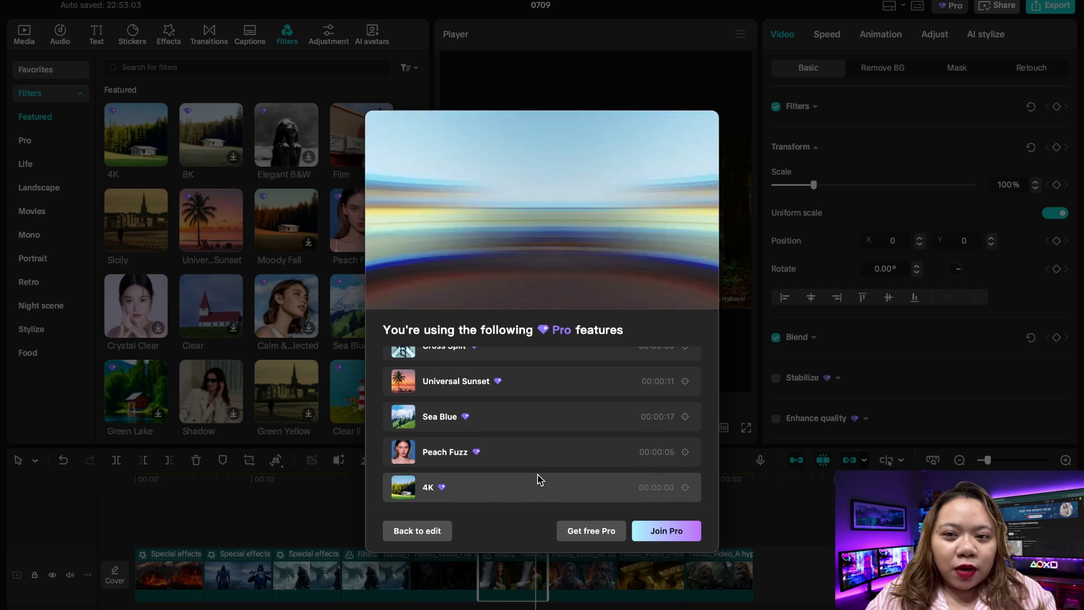
scroll(537, 479, "up", 3)
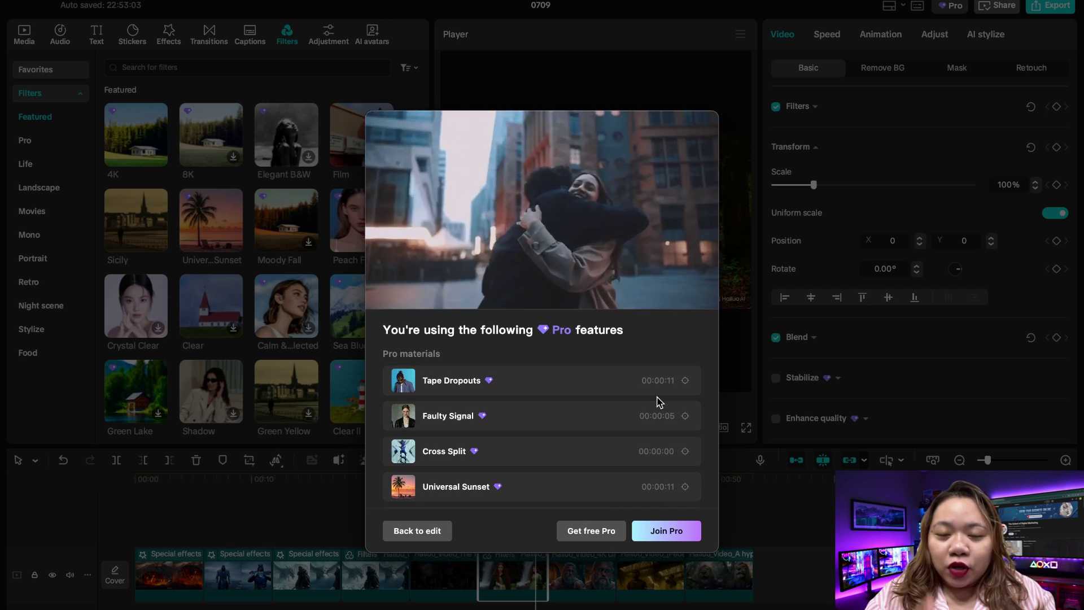
left_click(438, 536)
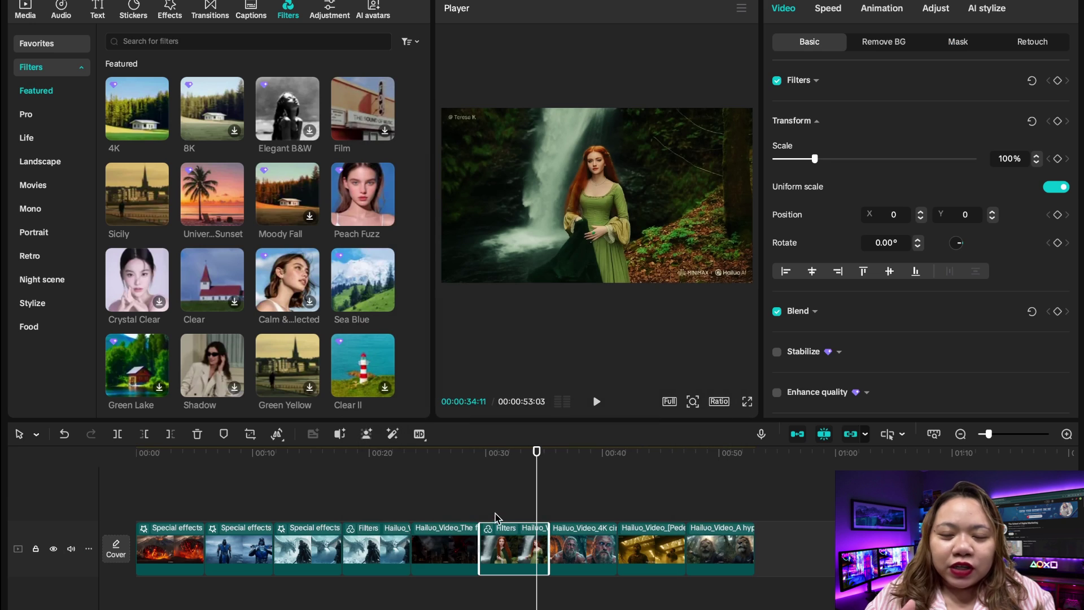
Select all clips and merge them into Compound clip1, running 00:00:53:03.
key("ctrl+a")
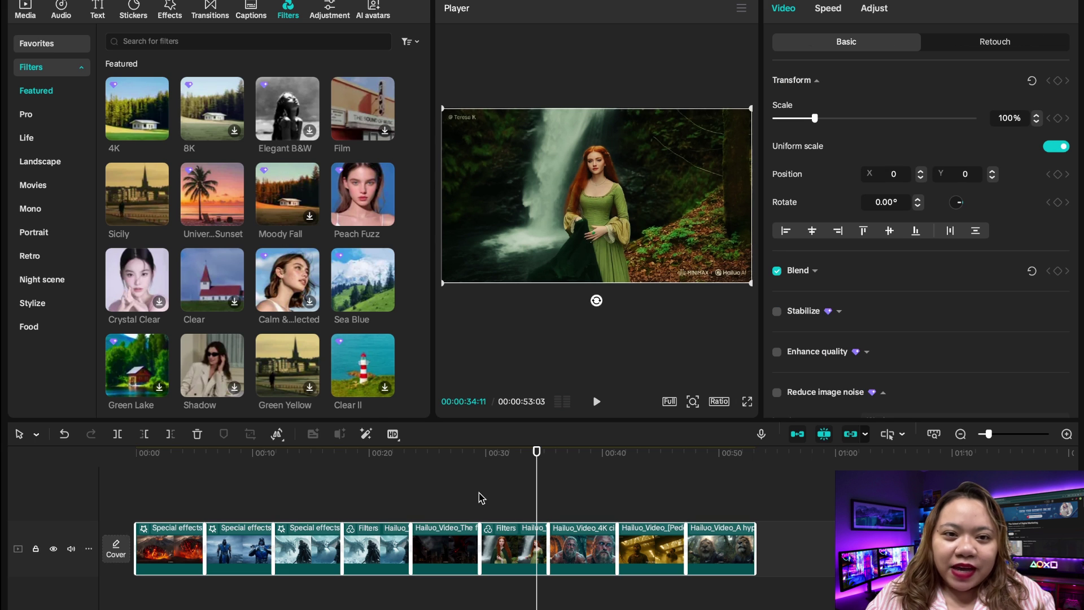
right_click(519, 546)
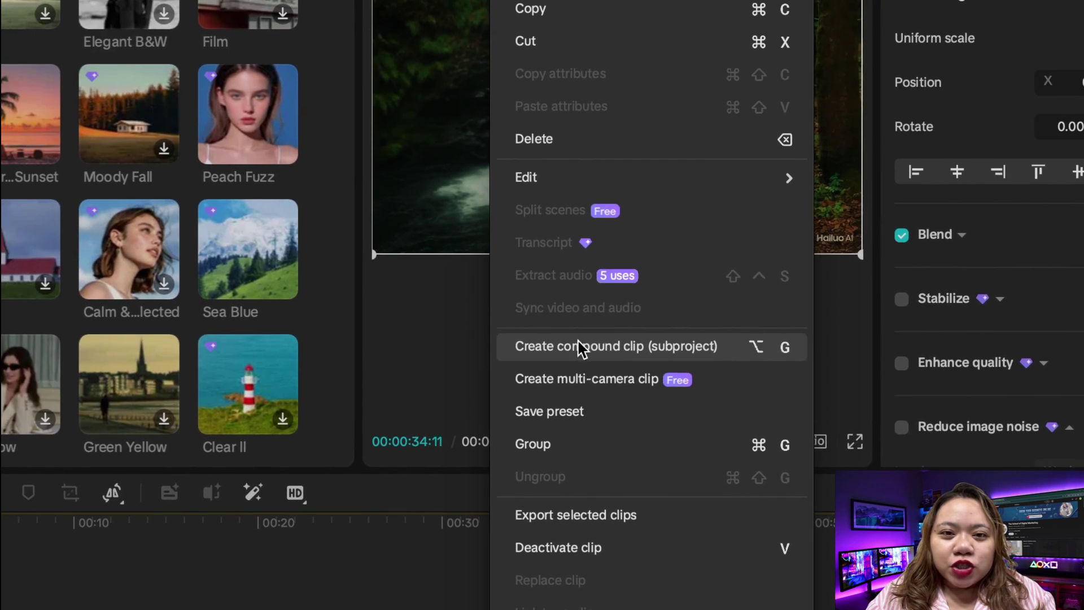
left_click(587, 346)
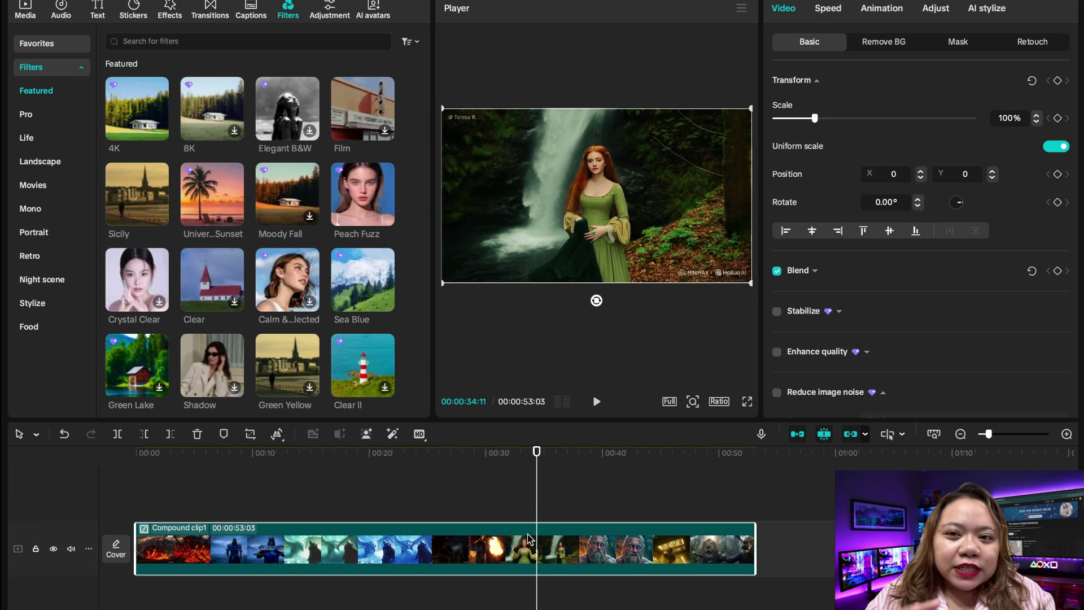
Pre-process Compound clip1 as a subproject and let the rendering finish.
right_click(487, 553)
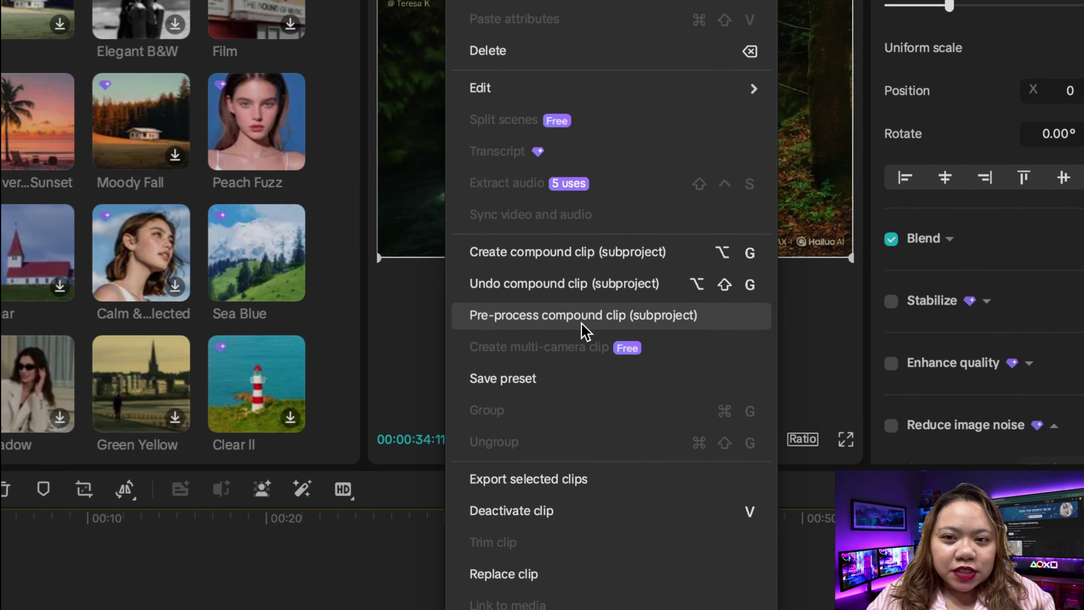
left_click(582, 317)
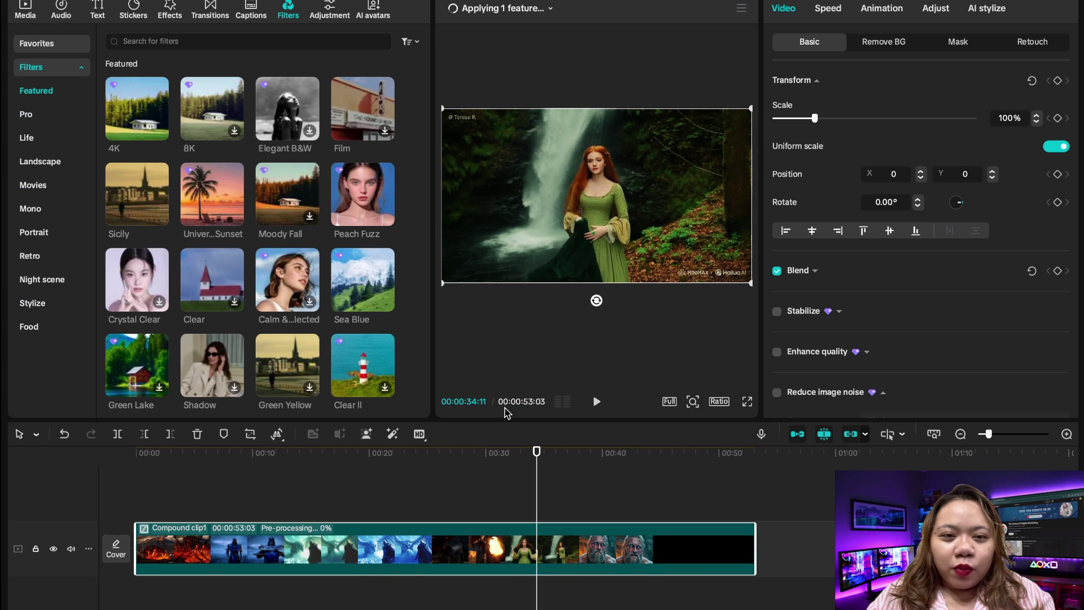
left_click_drag(341, 466, 614, 492)
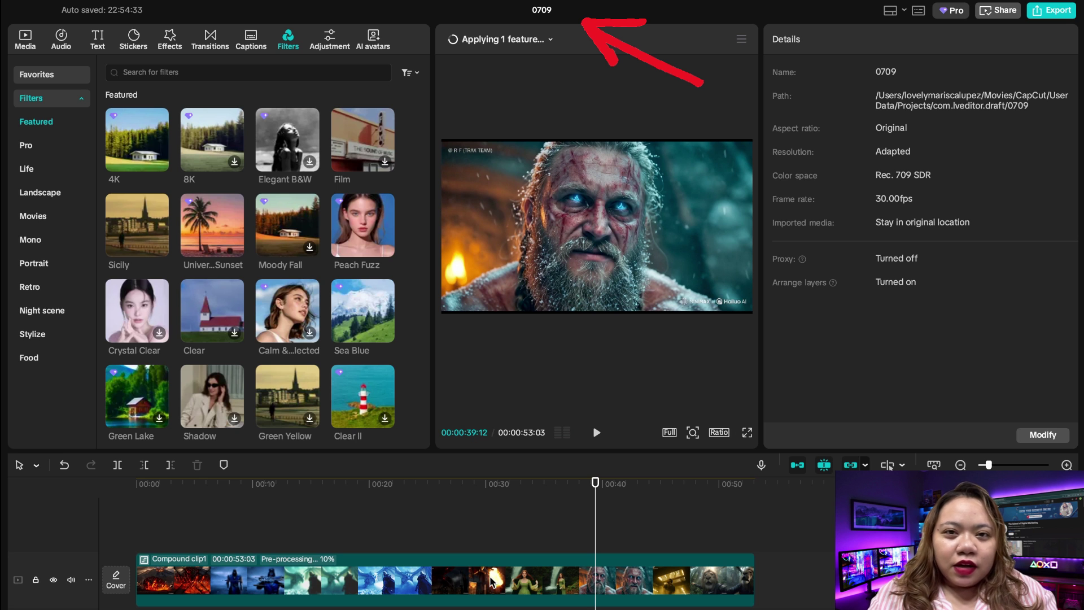
mouse_move(17, 9)
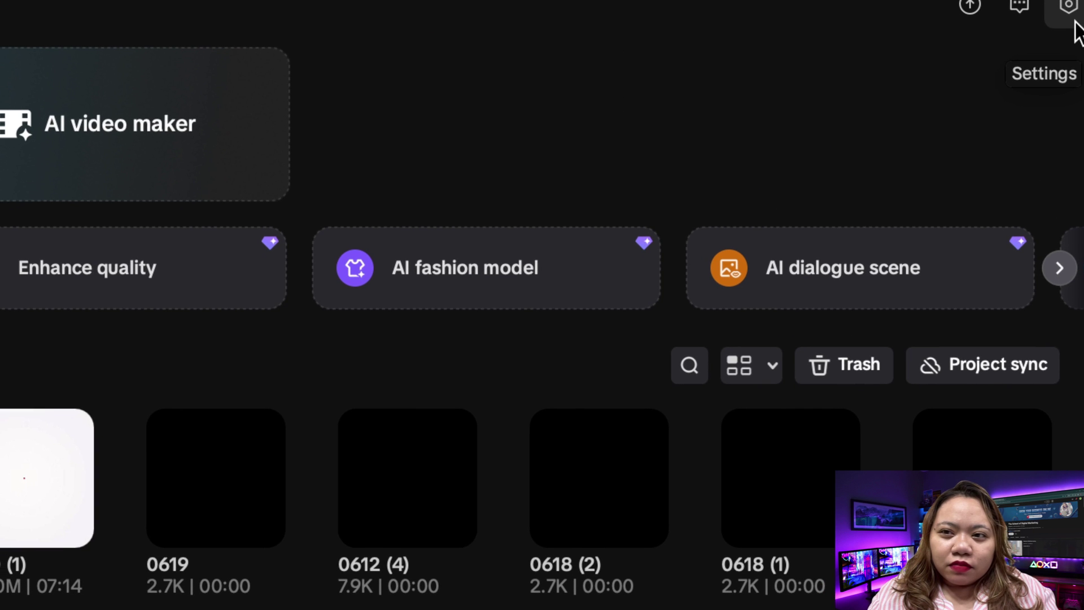
Open Settings from the gear menu and check the Draft page's Save to path.
left_click(1072, 17)
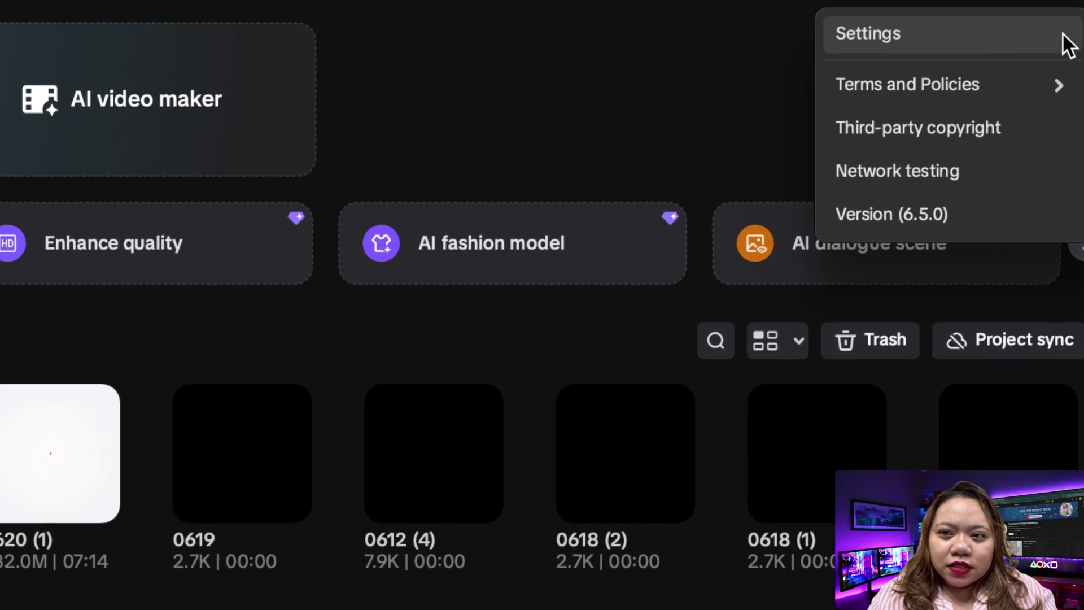
left_click(1040, 64)
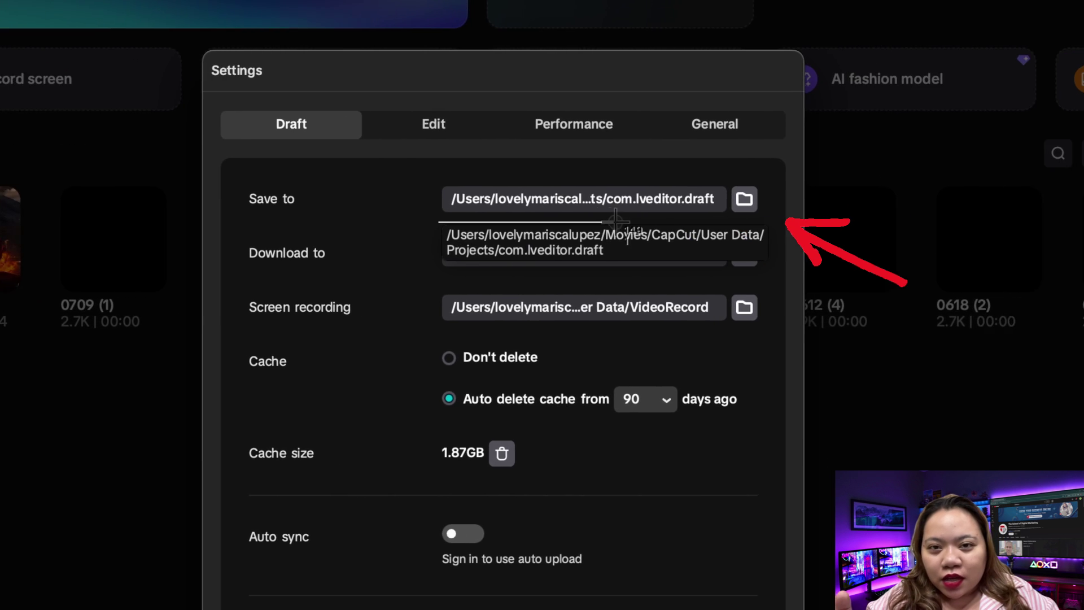
left_click_drag(615, 222, 767, 263)
left_click_drag(673, 238, 676, 237)
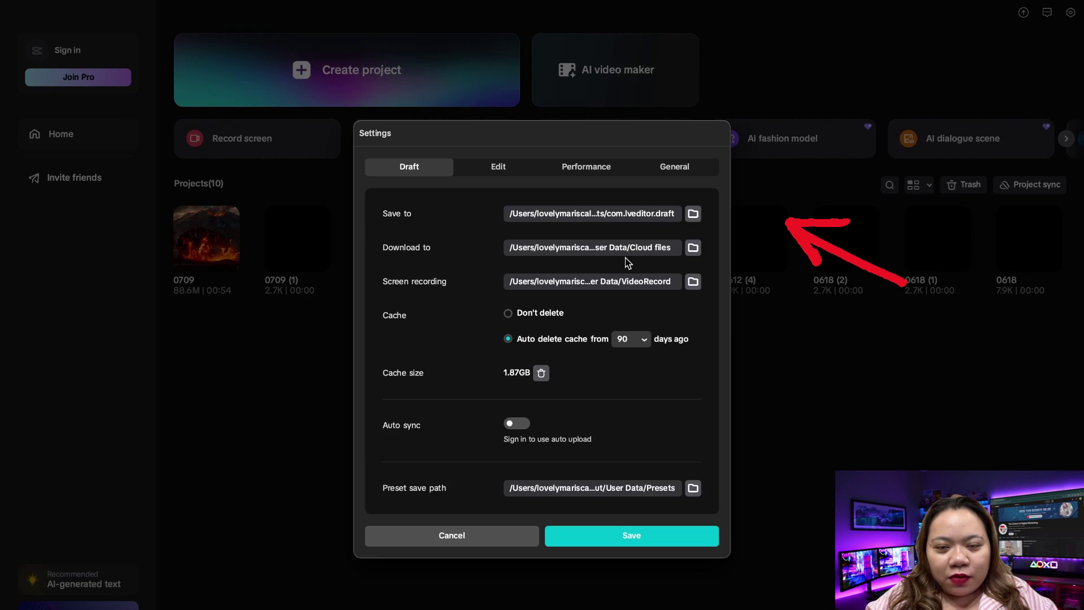
Close Settings and navigate Finder to Movies > CapCut > User Data > Projects > com.lveditor.draft.
left_click(416, 533)
left_click(182, 569)
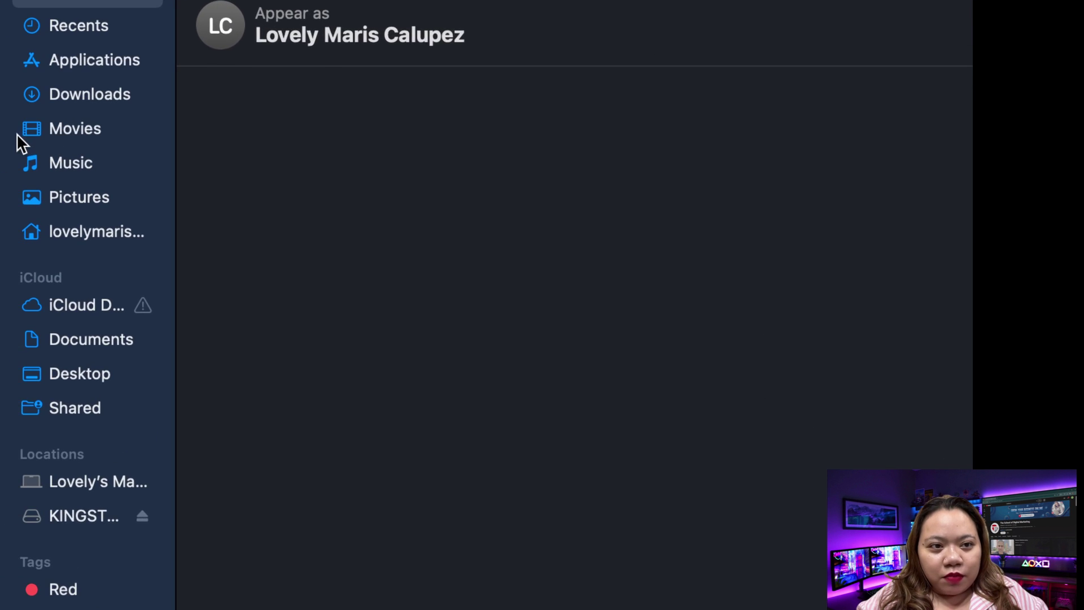
left_click(84, 136)
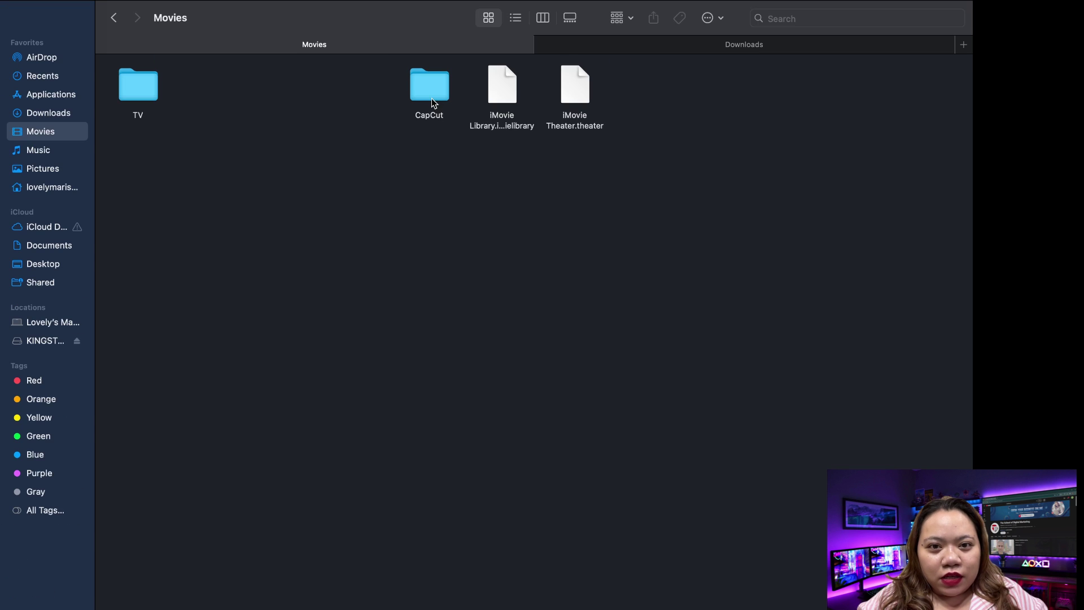
double_click(434, 102)
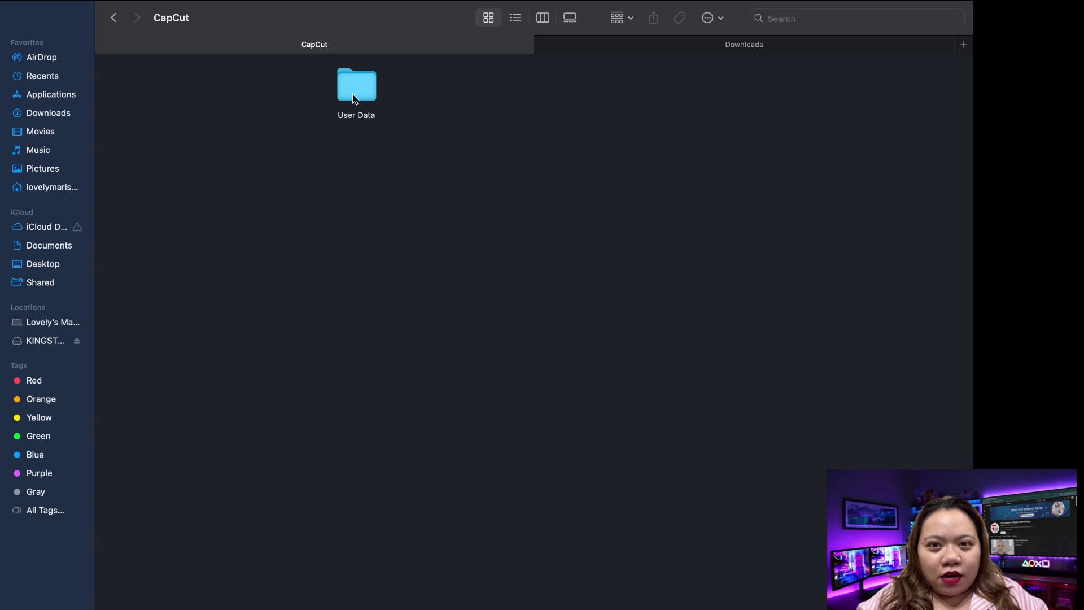
double_click(355, 100)
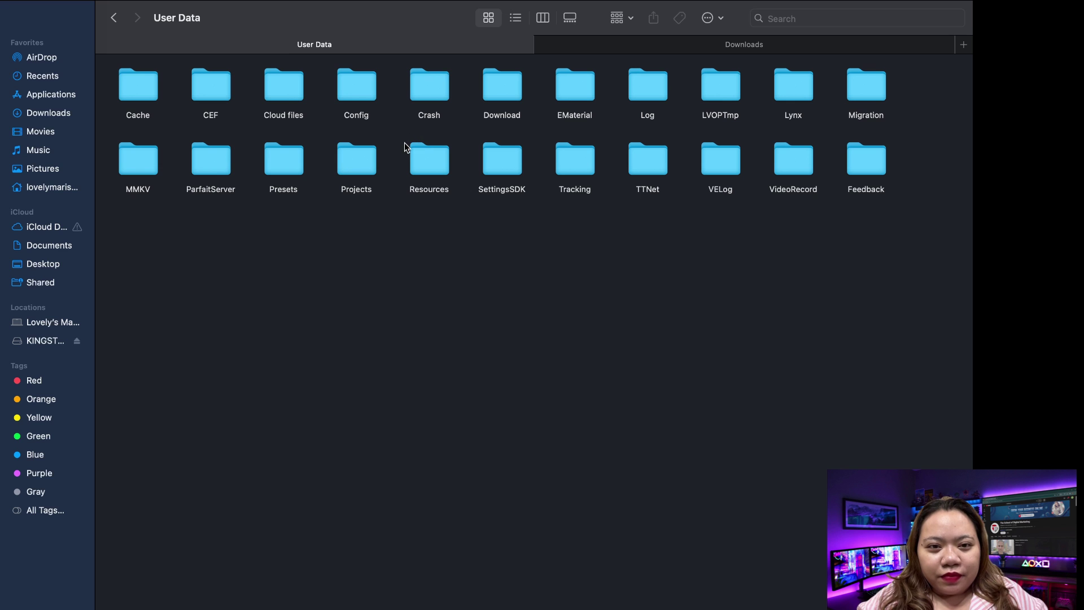
double_click(353, 158)
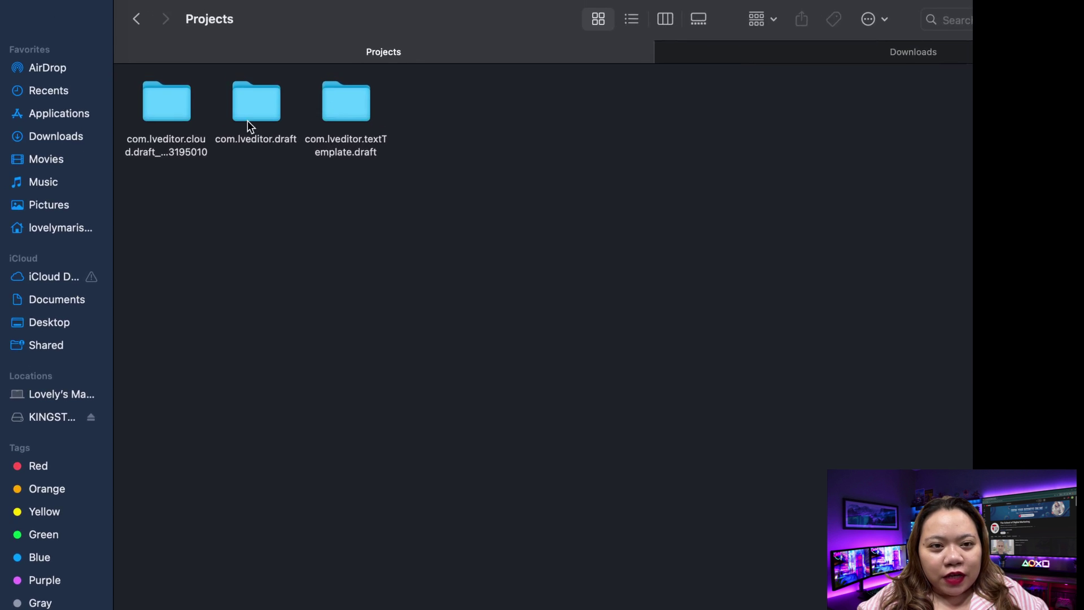
double_click(252, 116)
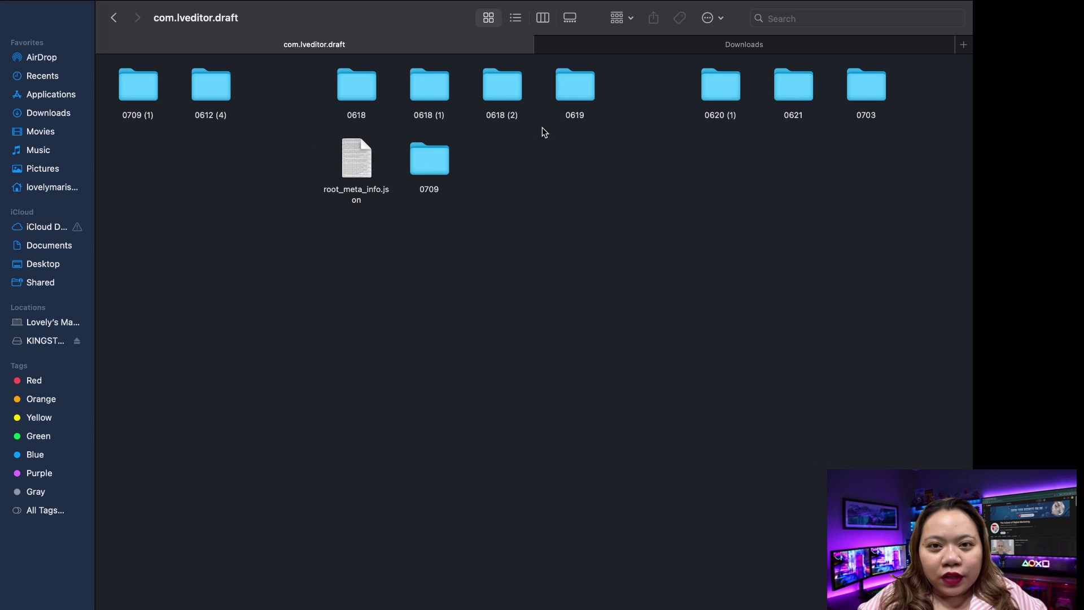
Open 0709 > Resources > combination and select the rendered video file.
left_click(436, 175)
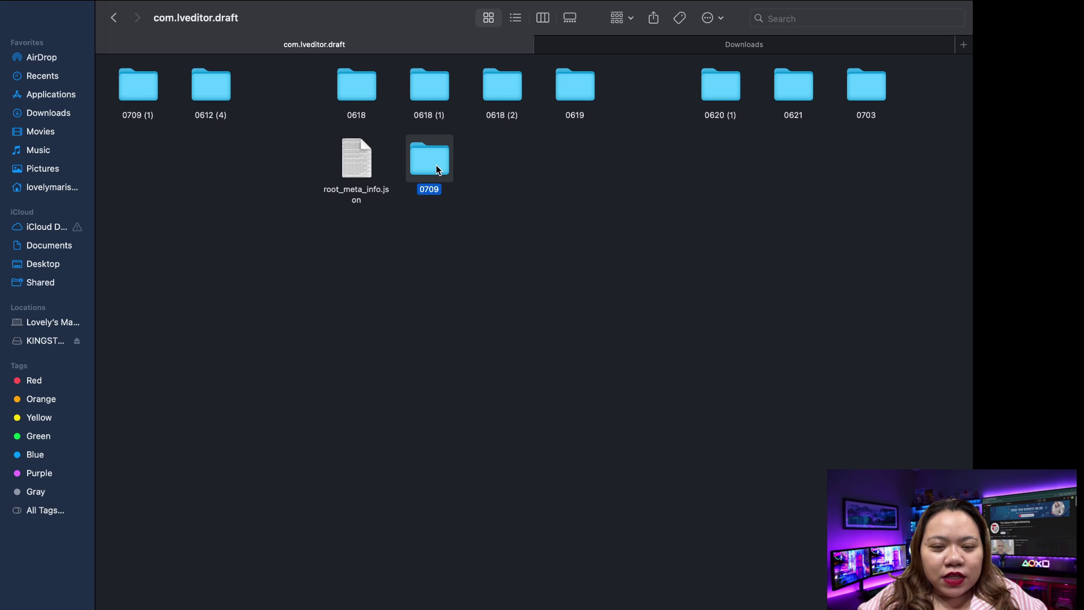
double_click(437, 169)
left_click(562, 276)
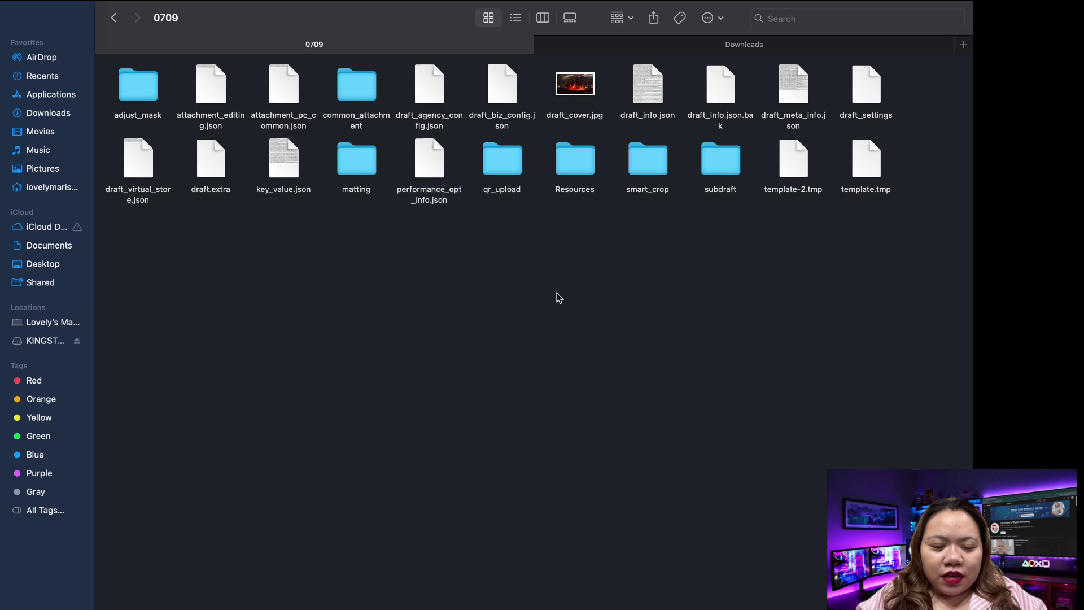
left_click(574, 167)
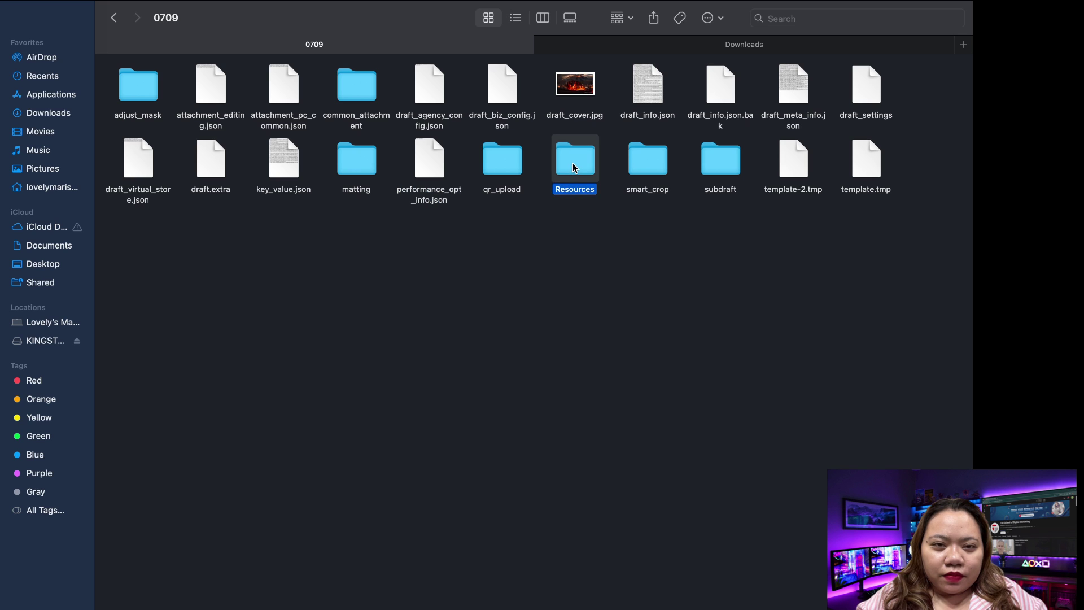
double_click(573, 167)
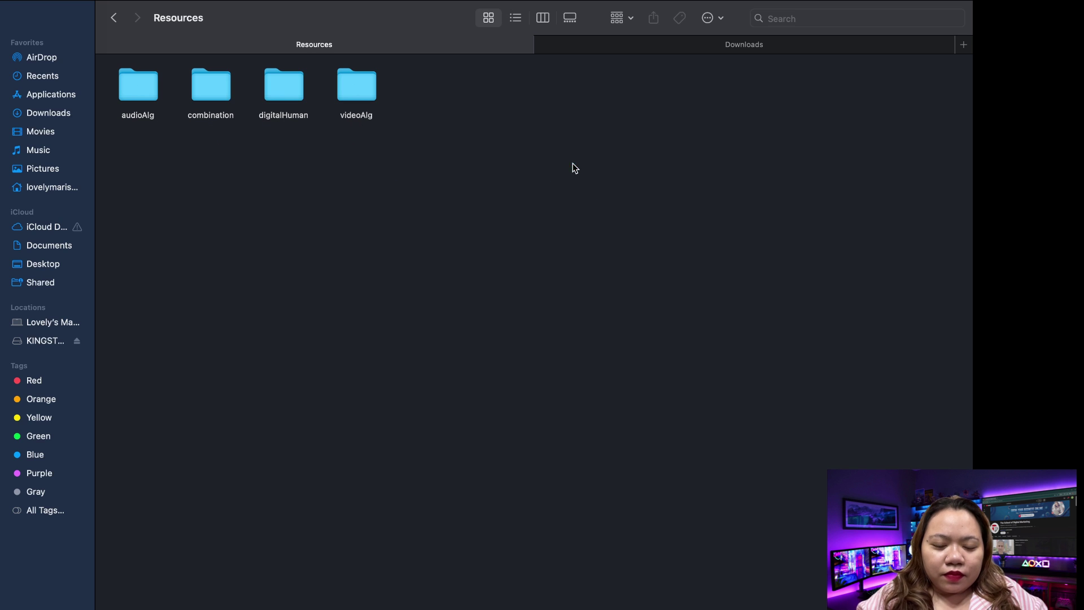
double_click(206, 92)
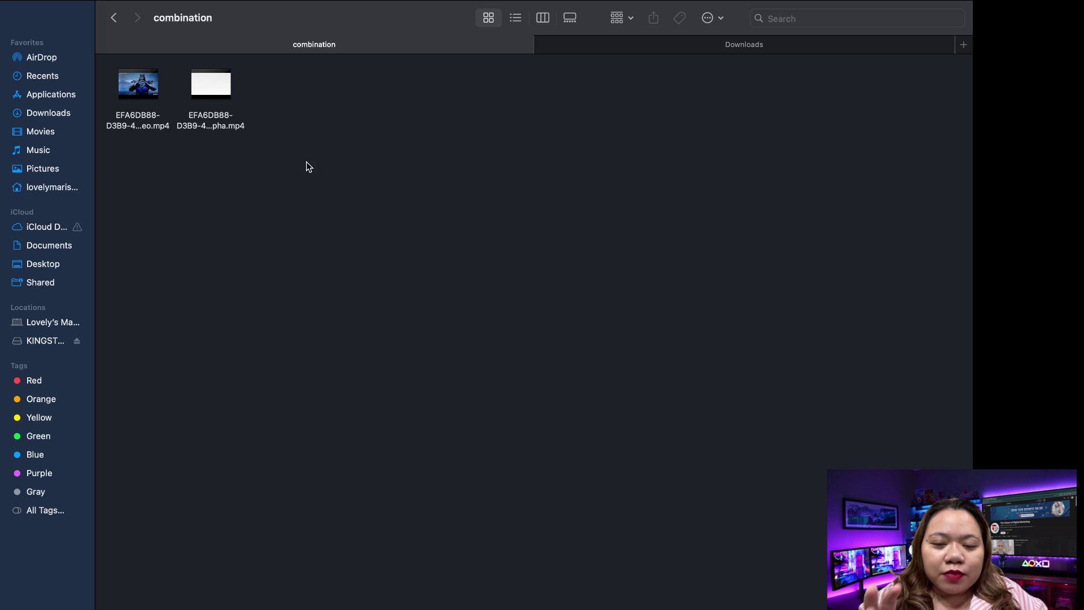
left_click(140, 88)
Watch the rendered video in Quick Look, then close it and return to CapCut.
key("space")
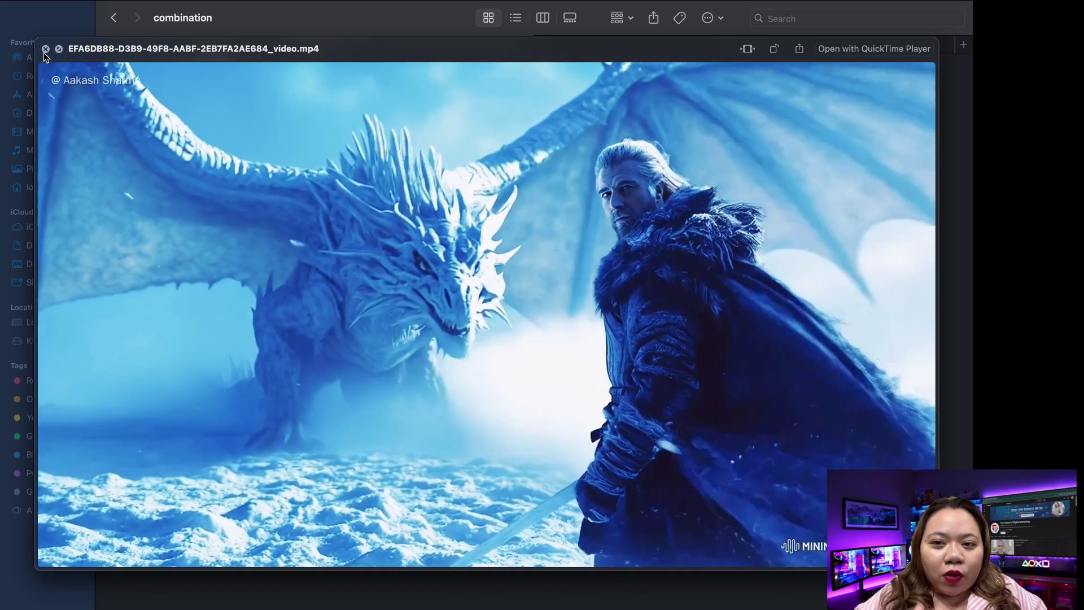
left_click(45, 49)
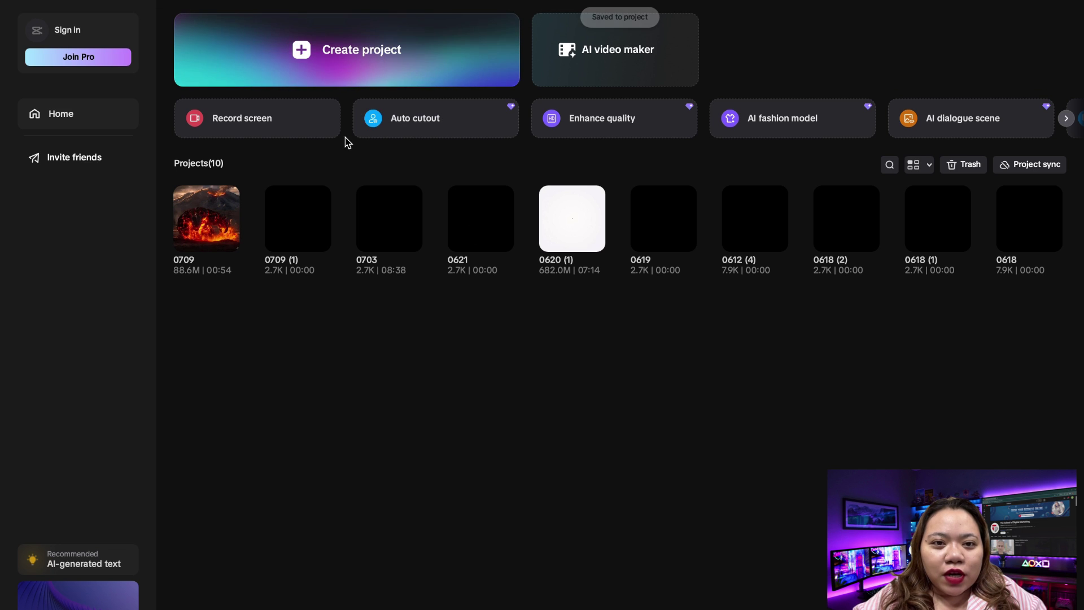
Import the rendered video into a new project and export it at 8K resolution.
left_click(358, 78)
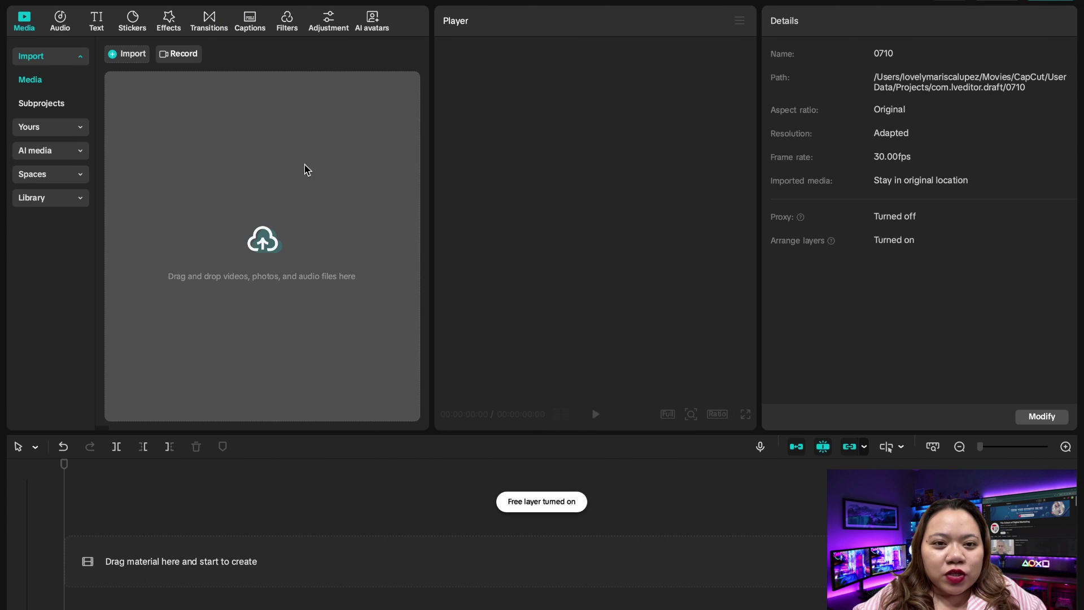
left_click(303, 207)
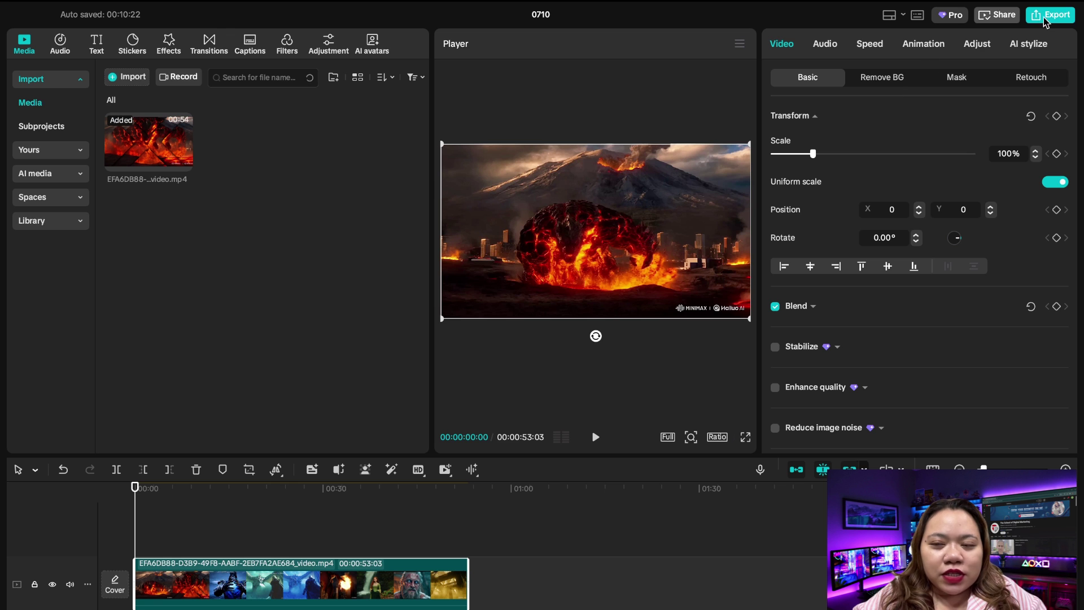
left_click(1047, 19)
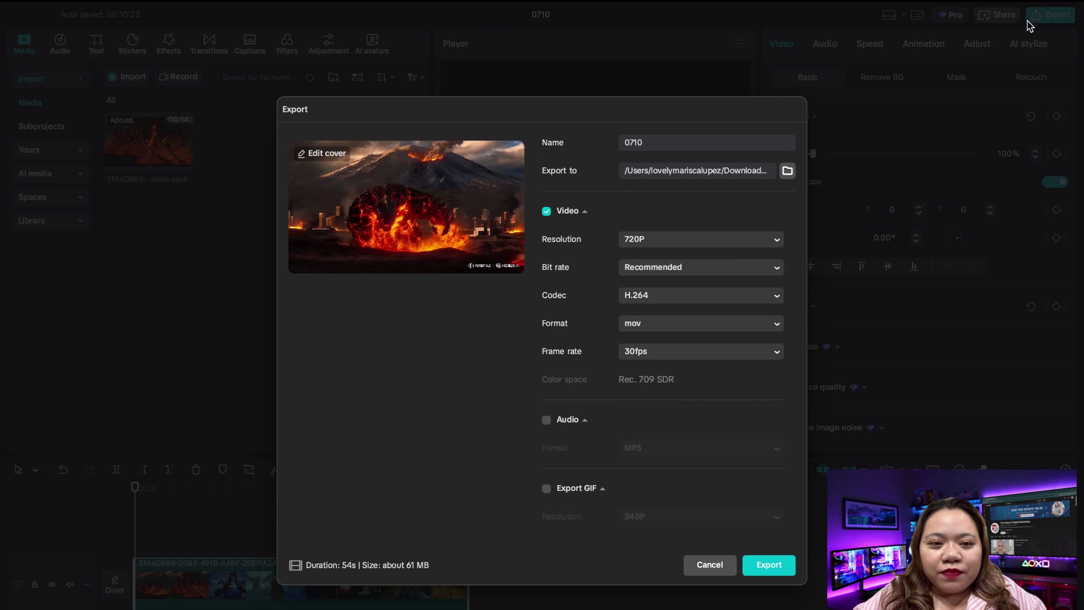
left_click(701, 238)
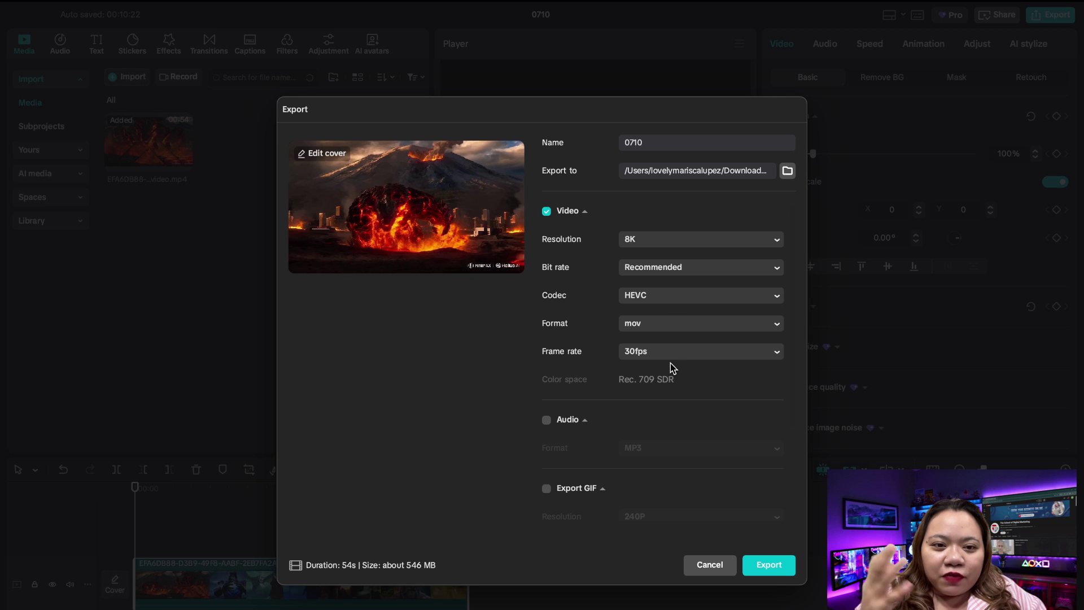
left_click(670, 362)
left_click(685, 241)
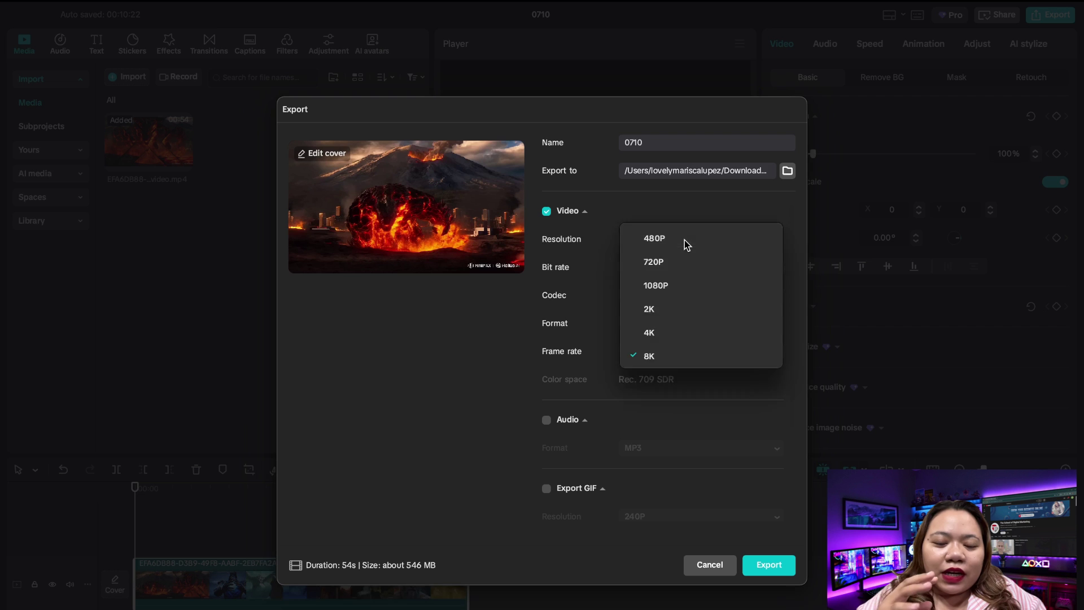
left_click(768, 565)
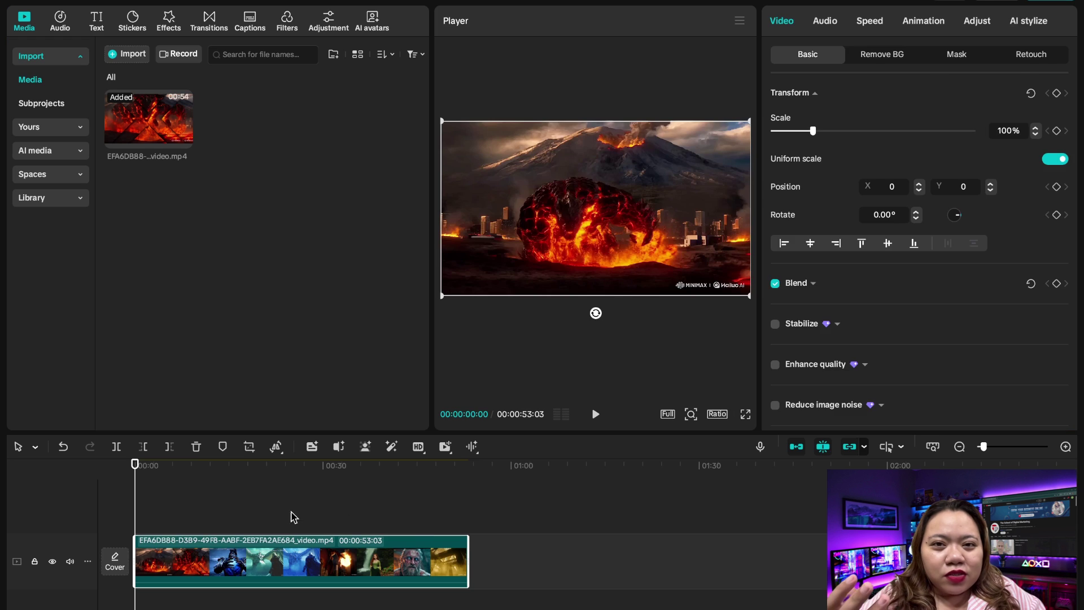
Show the project Details panel and play the imported clip from 00:00, then pause.
left_click(226, 510)
left_click(119, 497)
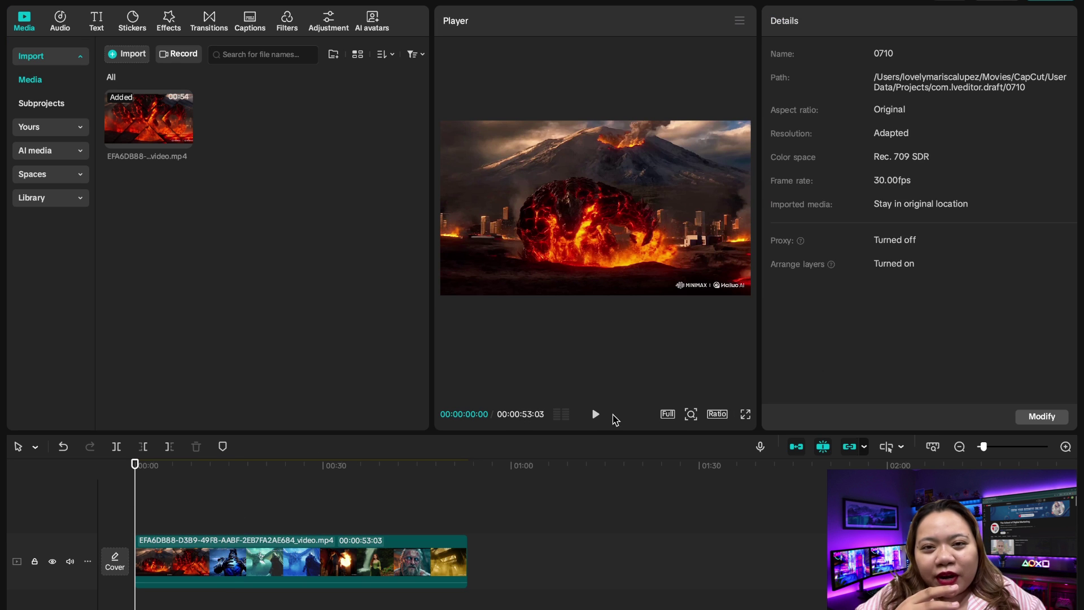
left_click(595, 414)
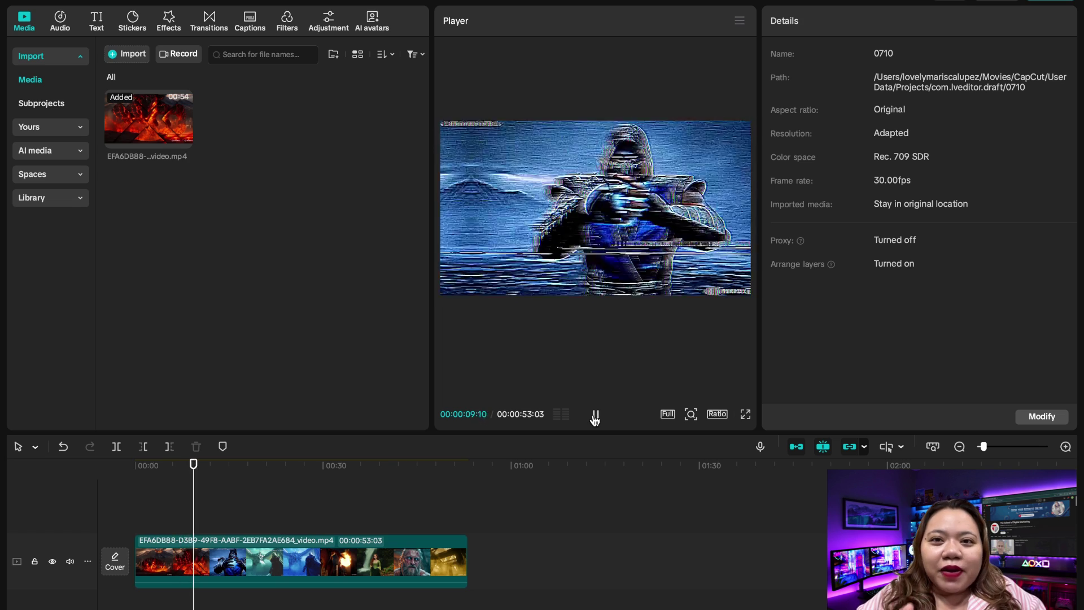
left_click(425, 539)
Return the playhead to the start and replay the clip twice more.
left_click(225, 509)
left_click(129, 497)
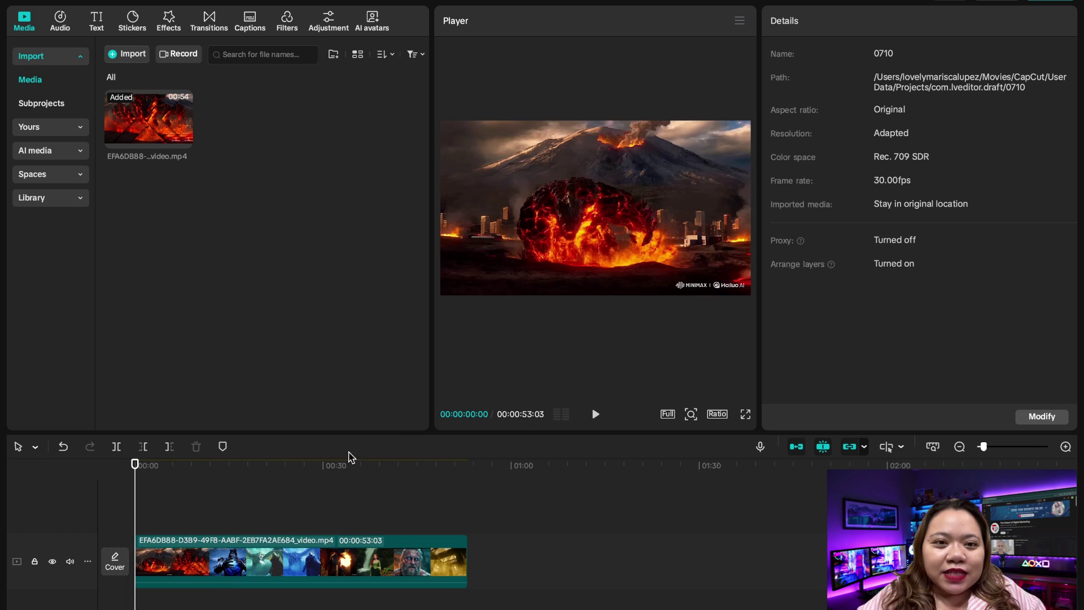
left_click(596, 414)
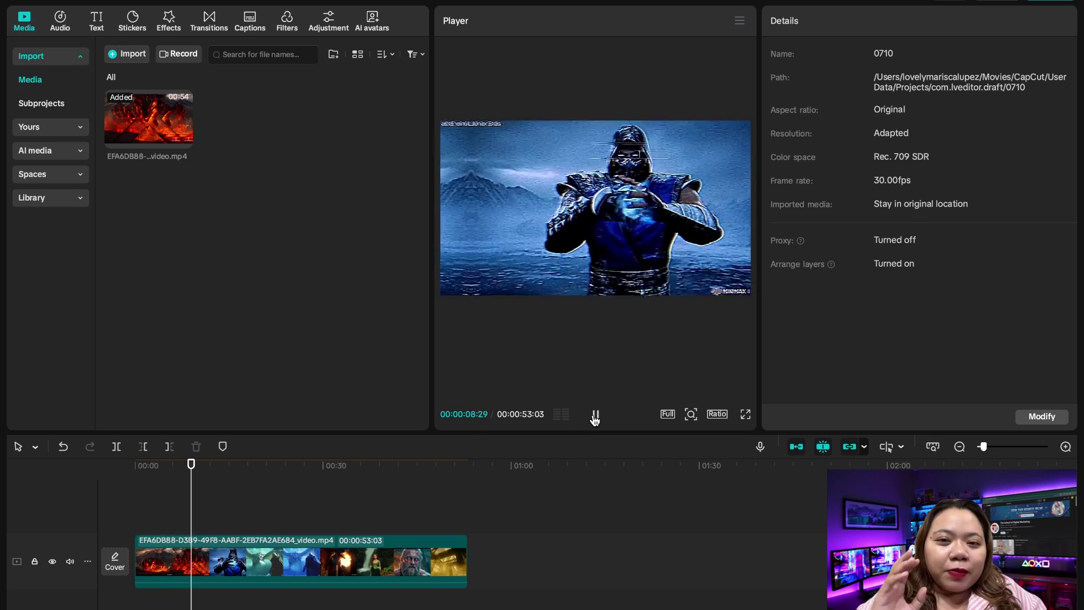
left_click(130, 501)
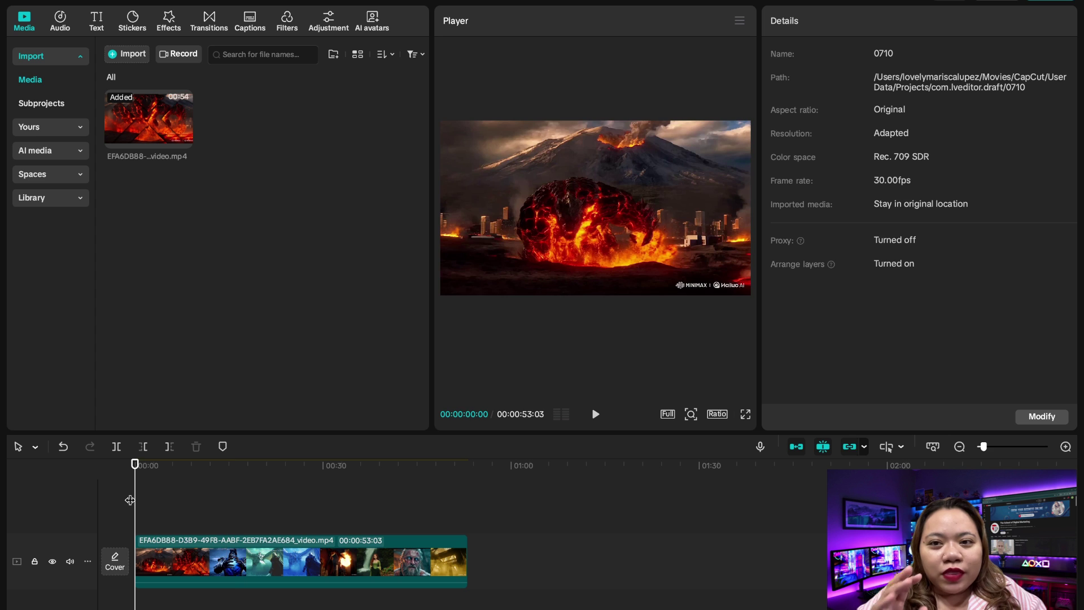
left_click(595, 414)
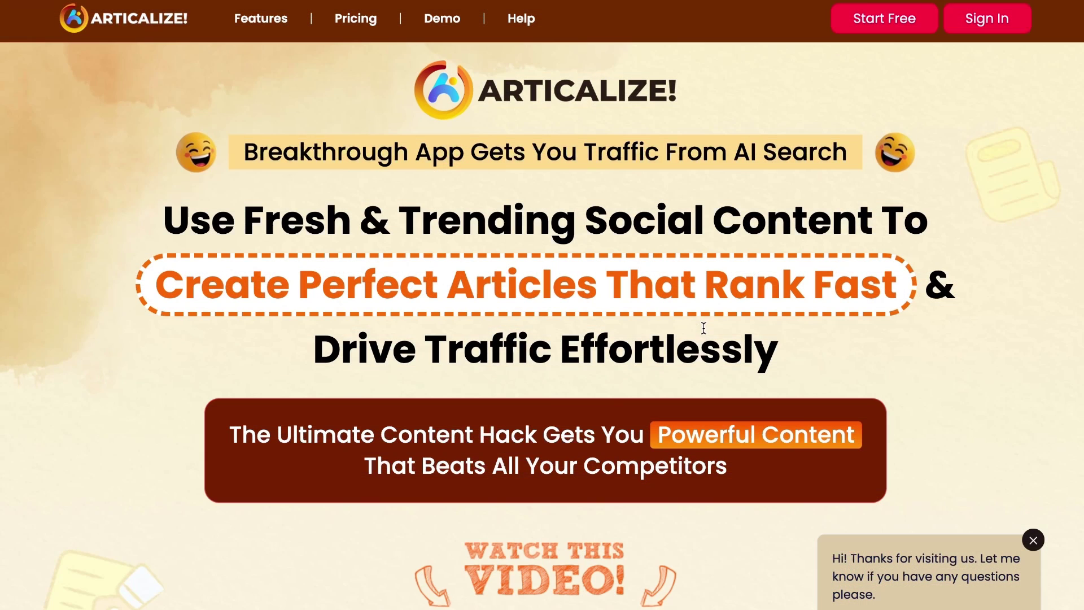
scroll(908, 304, "down", 15)
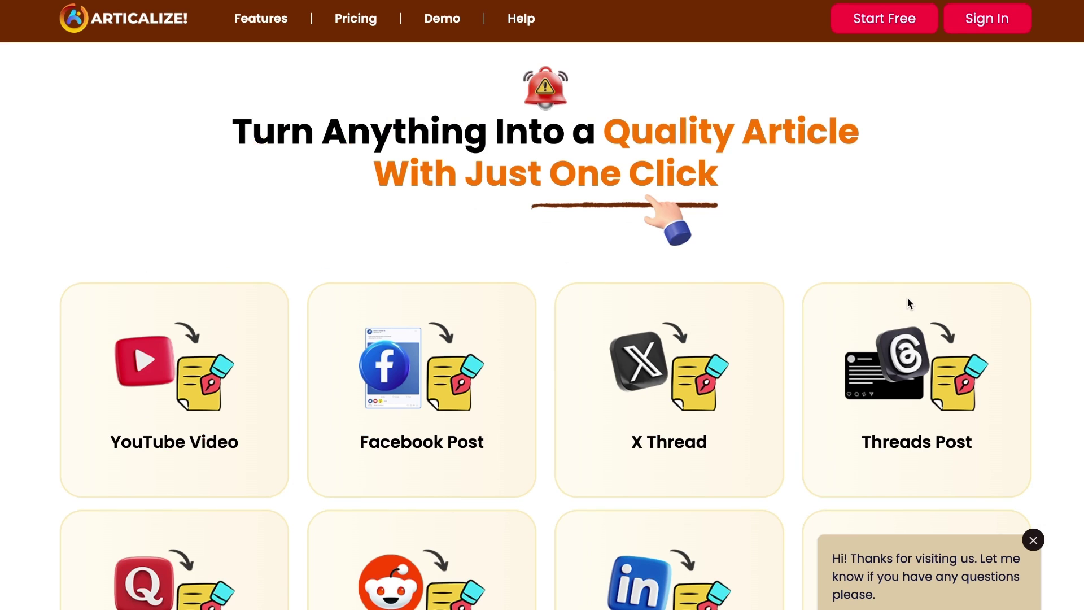
scroll(870, 347, "down", 1)
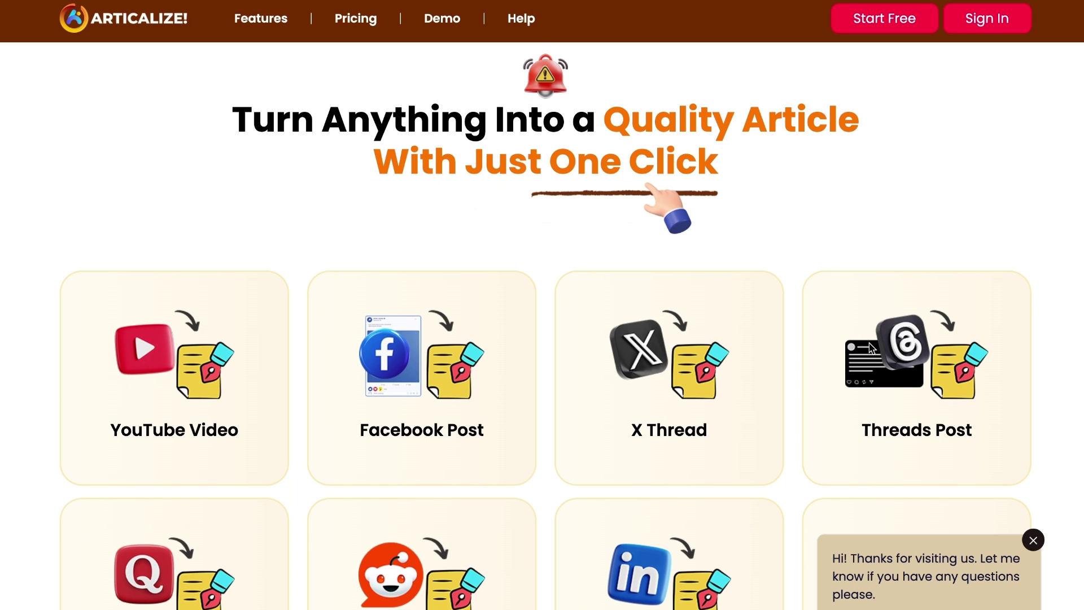
scroll(872, 348, "down", 2)
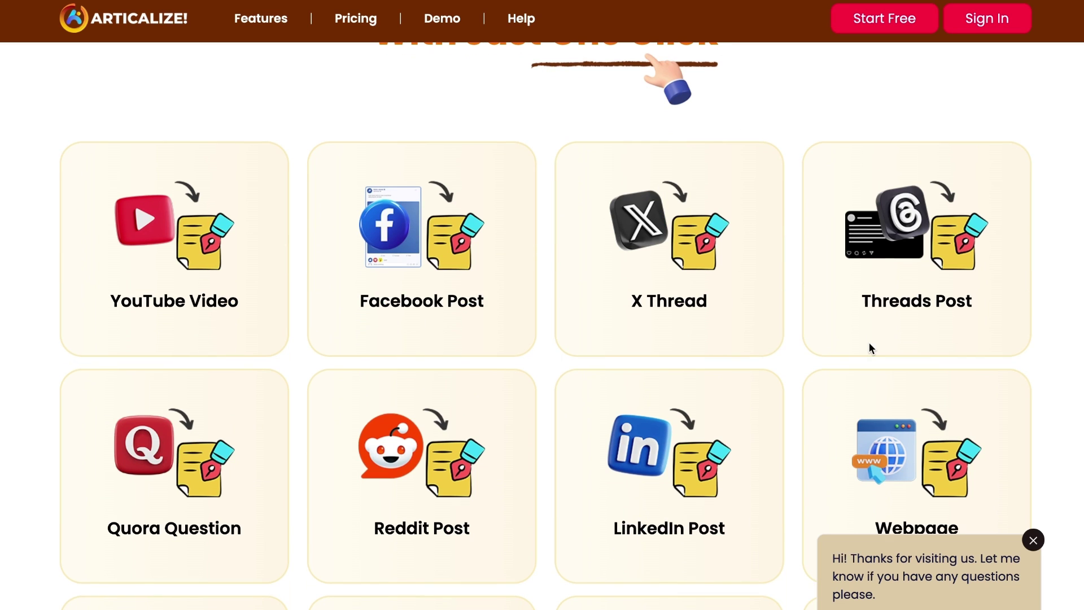
scroll(797, 315, "down", 1)
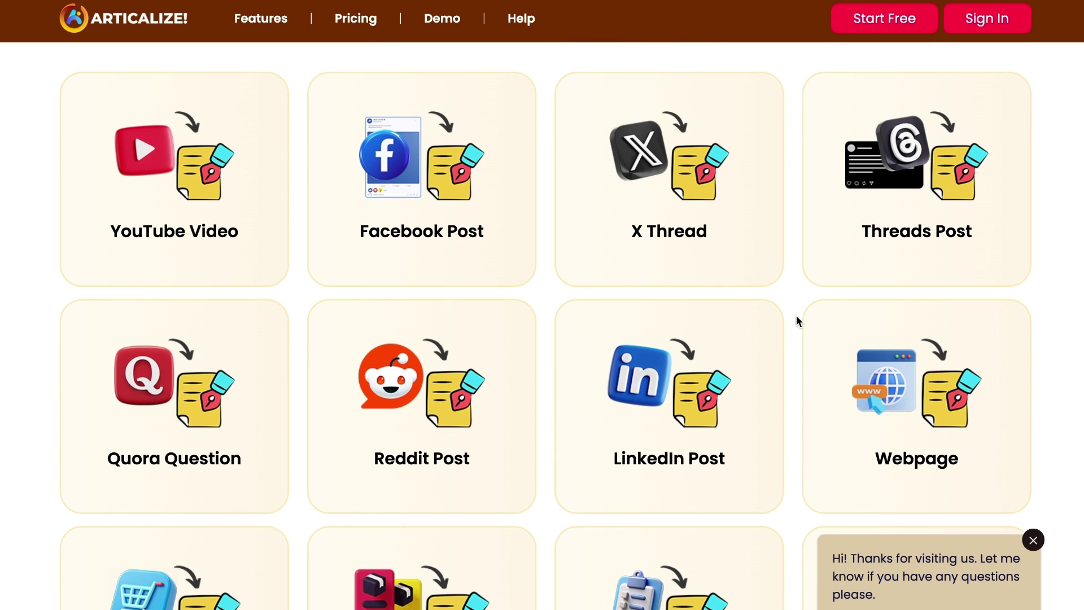
scroll(797, 315, "down", 8)
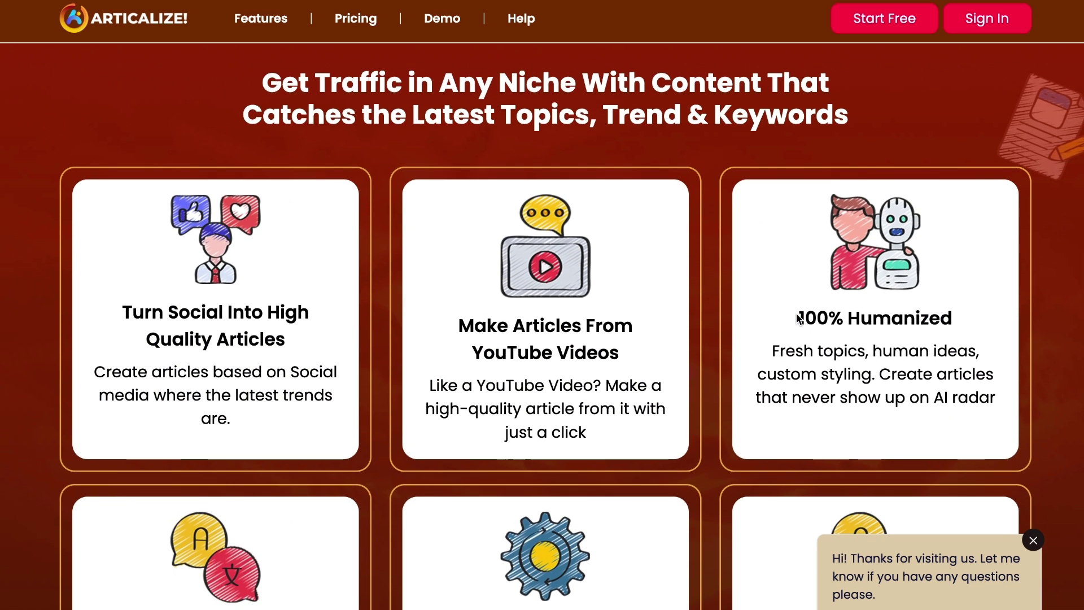
scroll(760, 365, "up", 1)
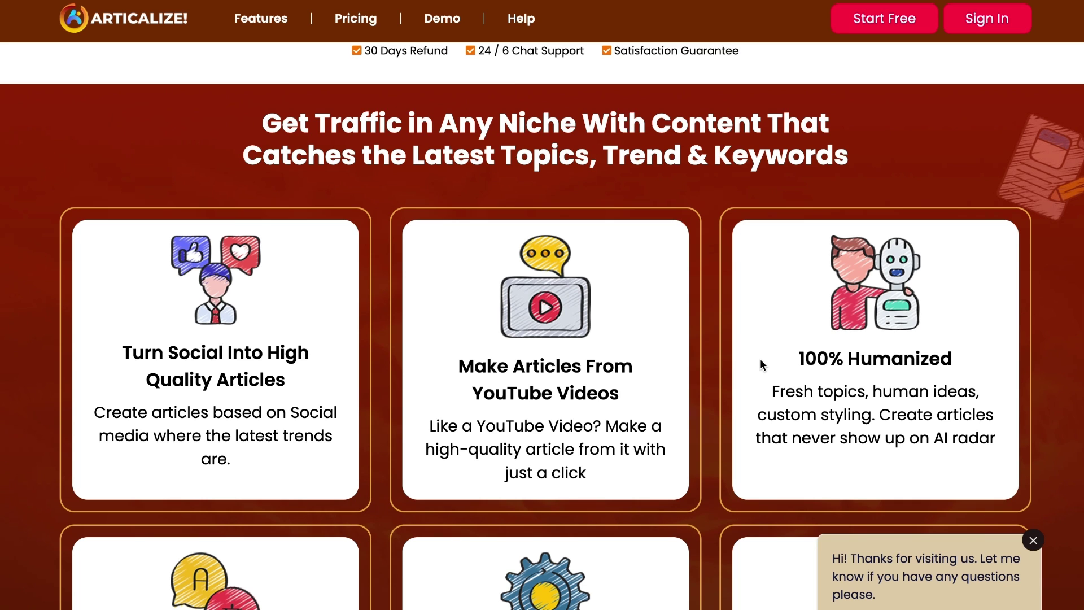
scroll(760, 362, "down", 10)
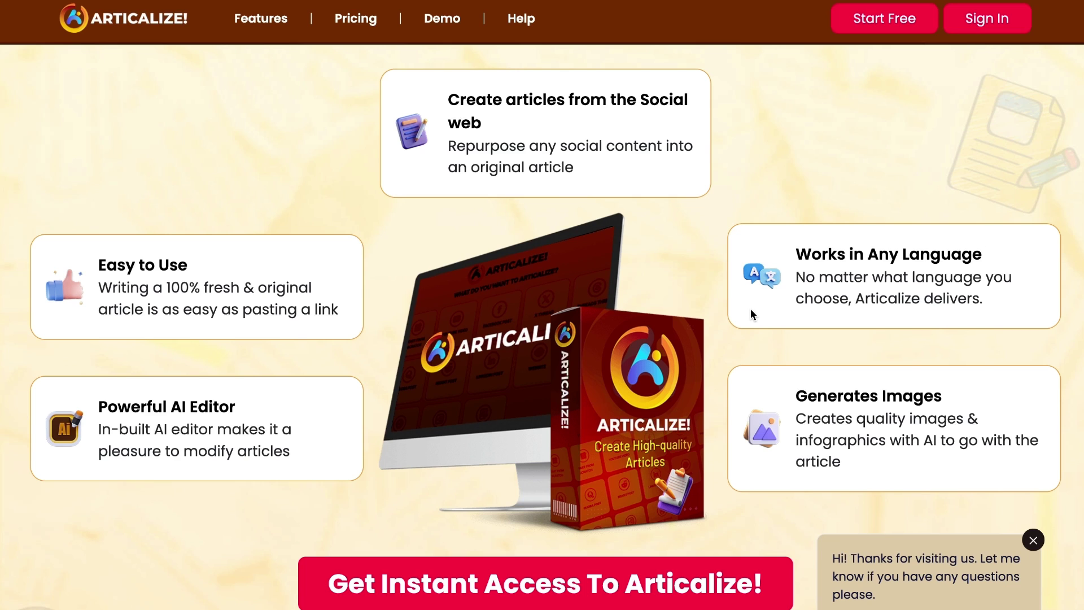
scroll(751, 310, "down", 5)
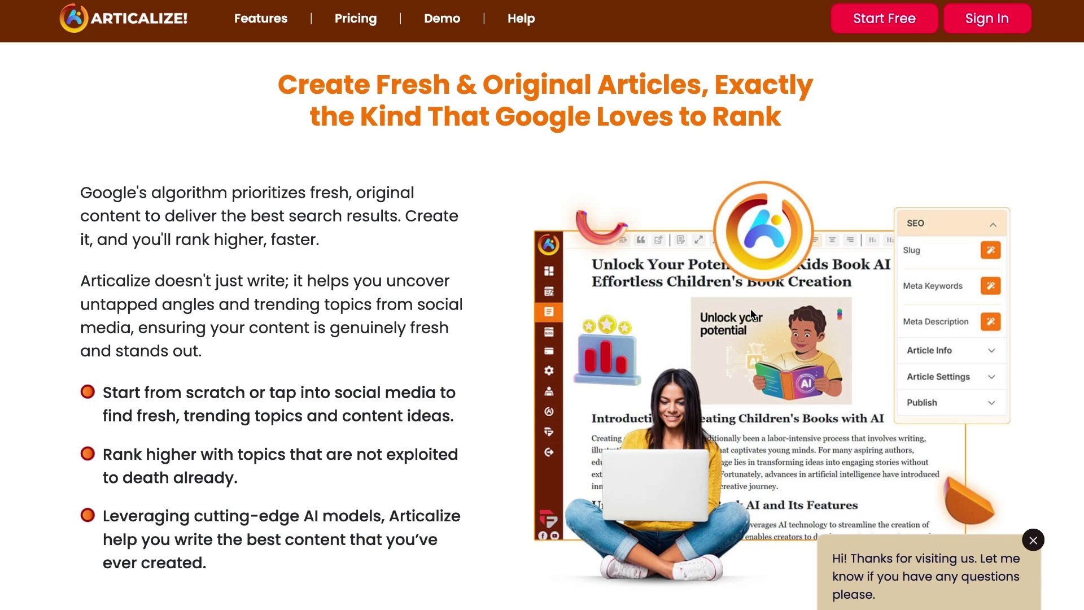
scroll(751, 314, "down", 5)
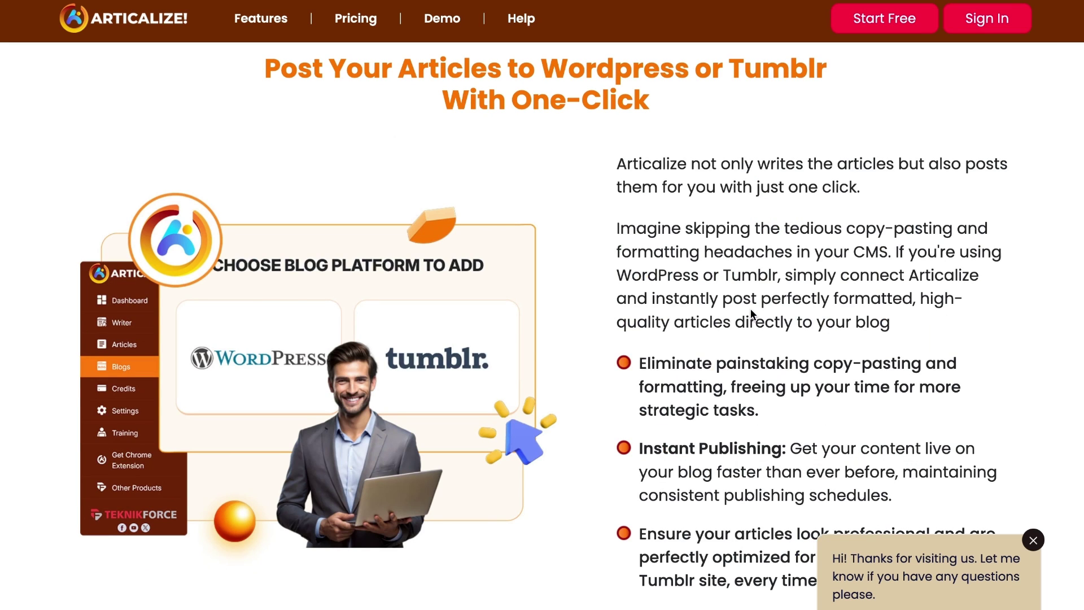
scroll(750, 314, "down", 5)
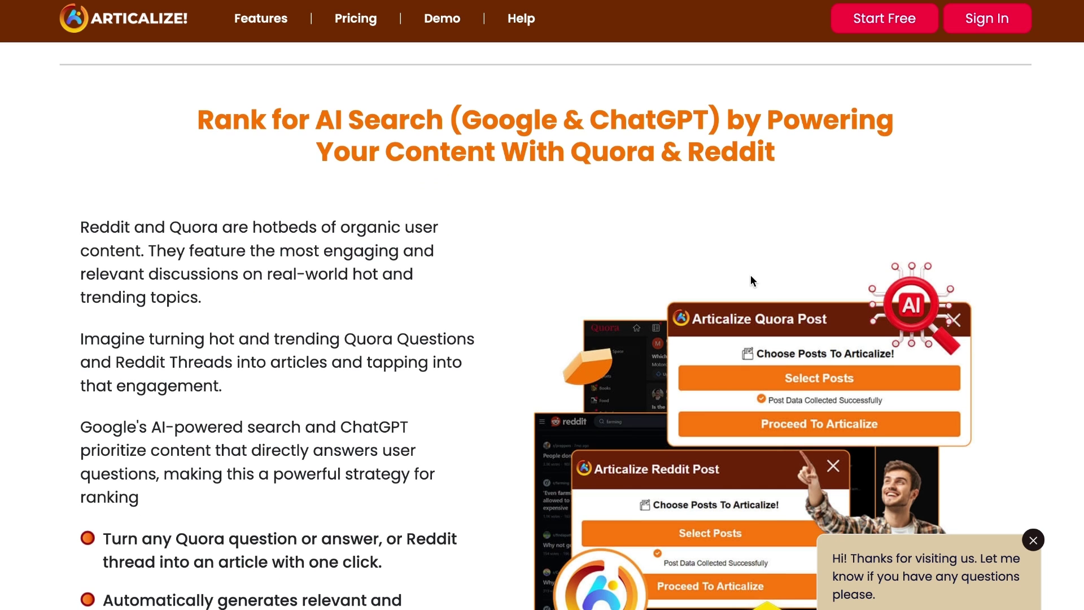
scroll(750, 281, "down", 1)
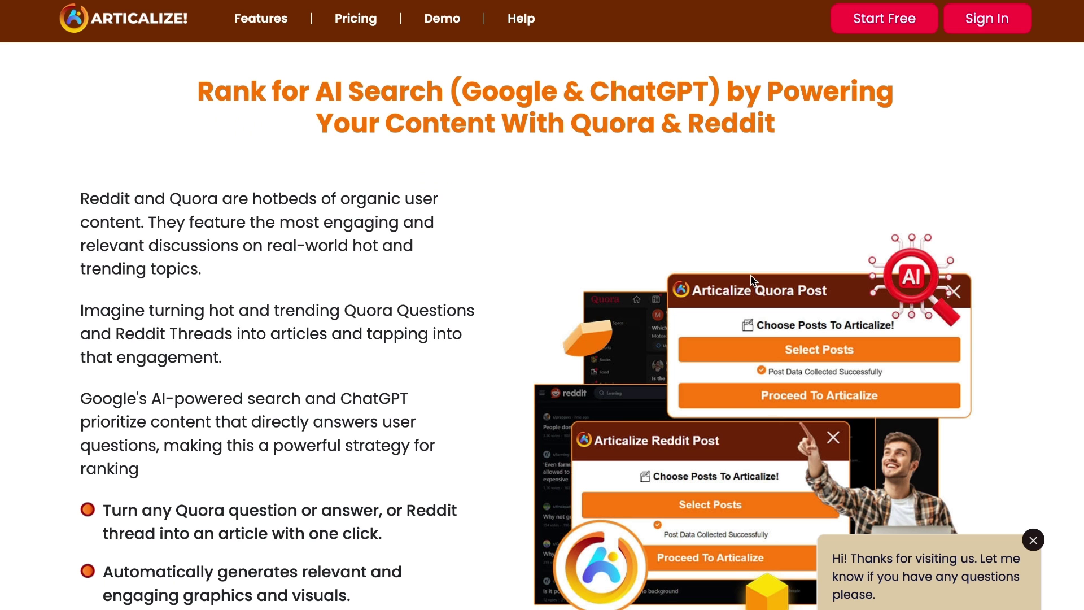
scroll(751, 277, "down", 15)
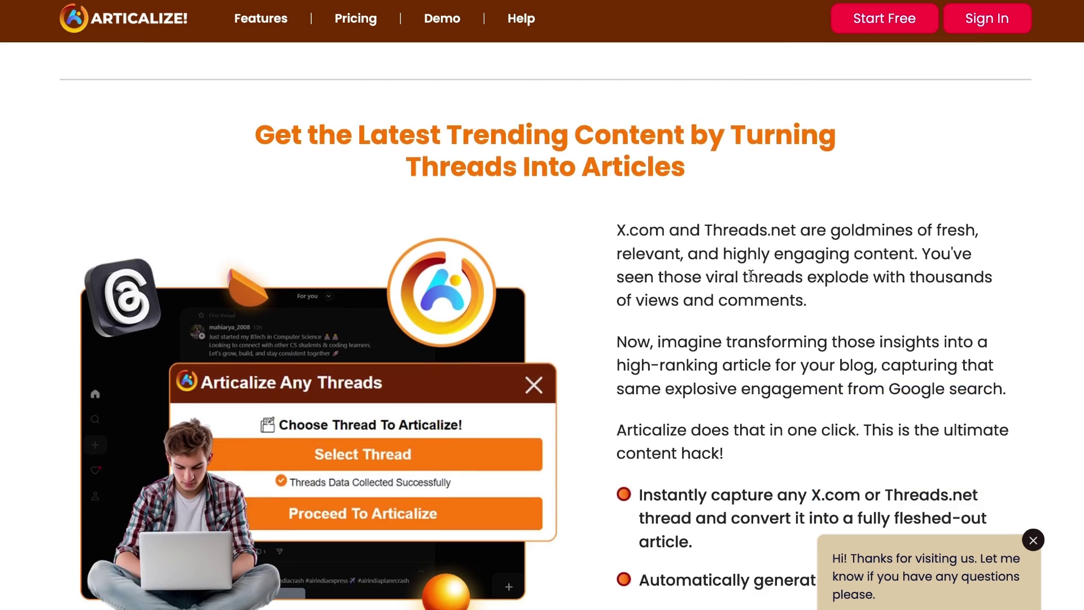
scroll(751, 276, "down", 10)
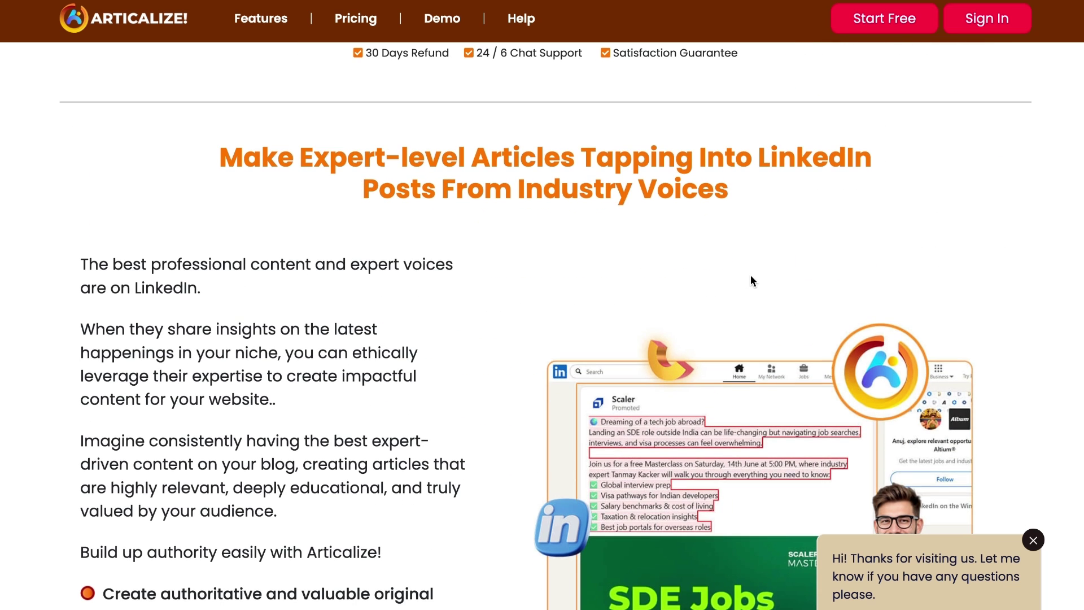
scroll(750, 281, "down", 1)
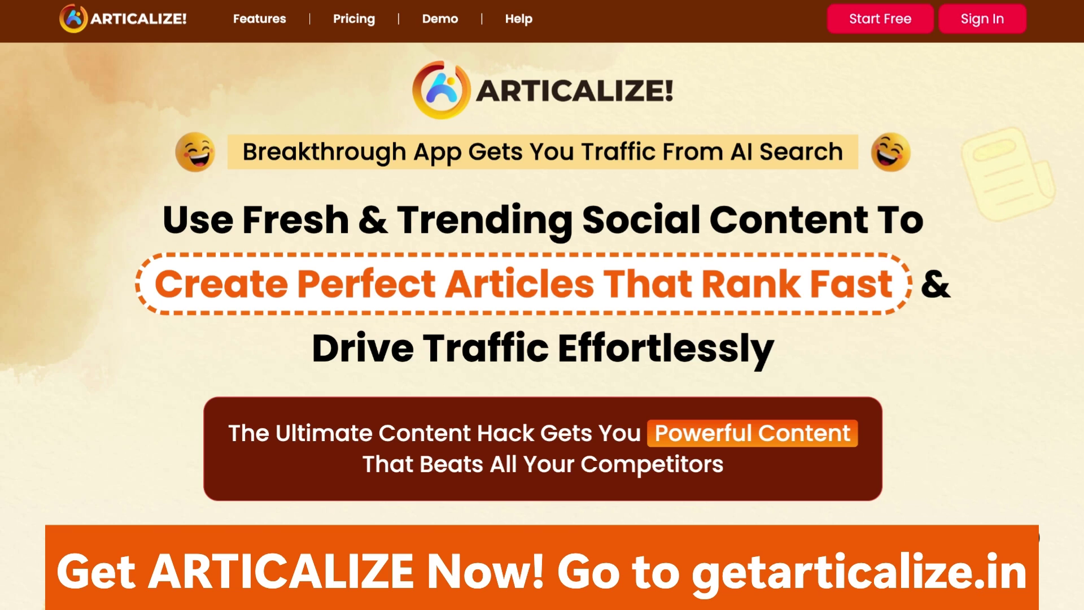